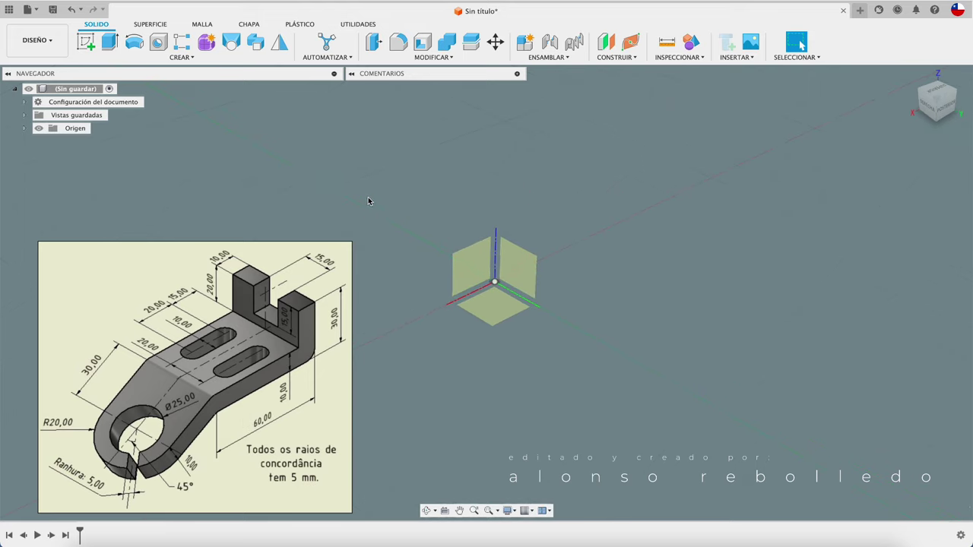
# - Start a sketch on an origin plane and draw a vertical line down to the origin
pyautogui.click(86, 42)
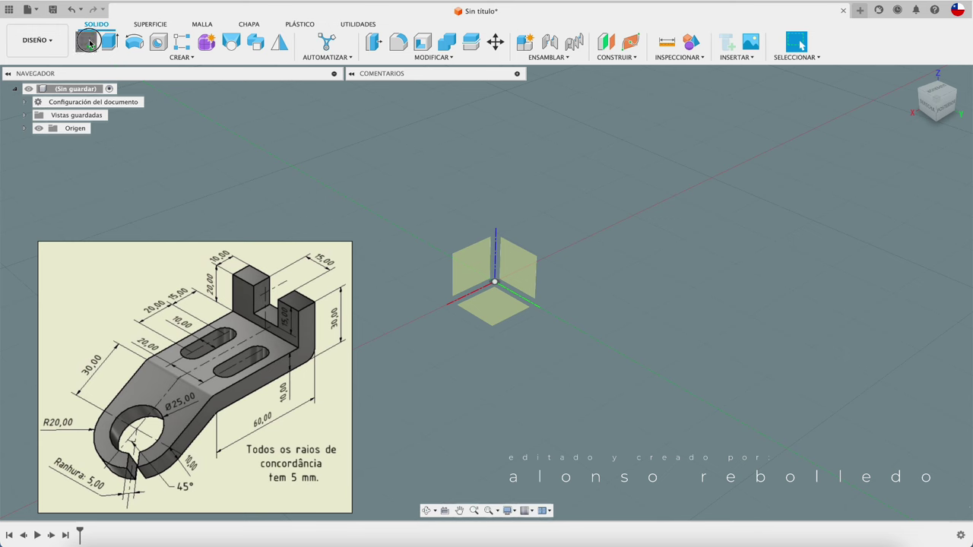
pyautogui.click(456, 273)
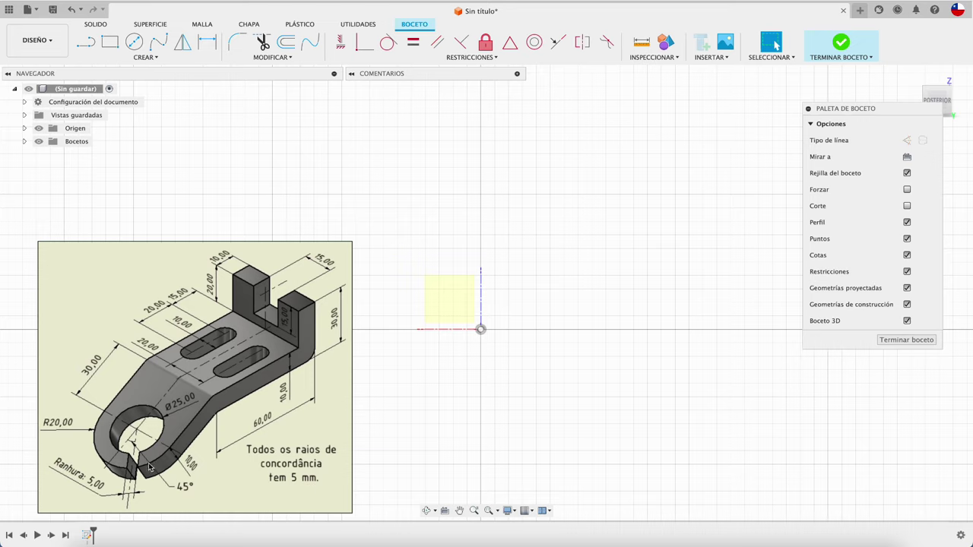
pyautogui.click(86, 43)
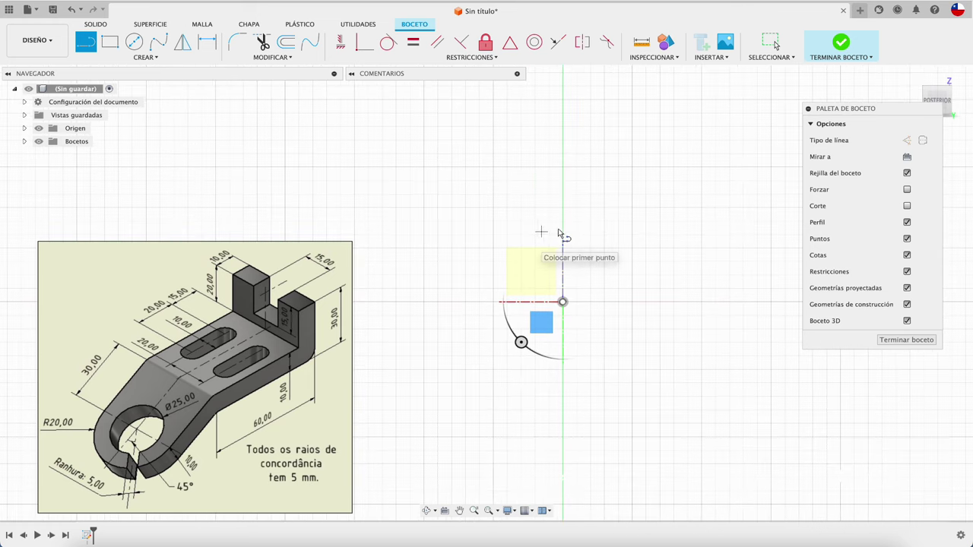
pyautogui.click(563, 227)
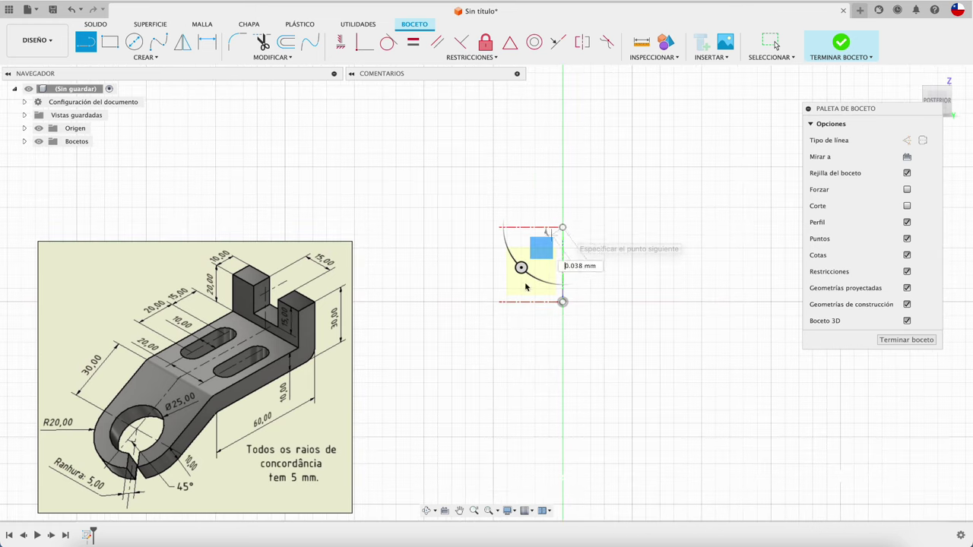
pyautogui.click(563, 301)
# - Continue with a horizontal line to the left and a slanted line running down-left
pyautogui.moveTo(563, 301); pyautogui.dragTo(499, 372)
pyautogui.moveTo(498, 372); pyautogui.dragTo(595, 366, button='middle')
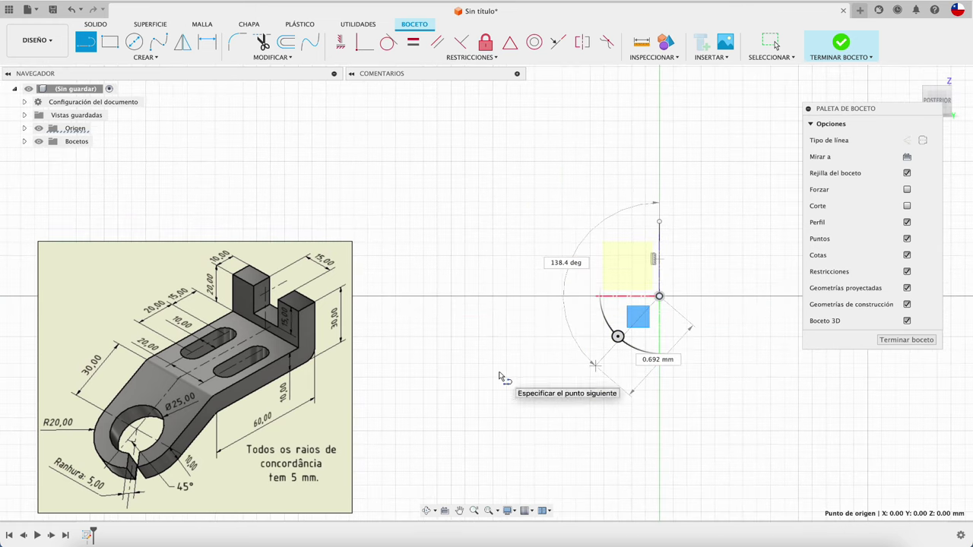
pyautogui.click(372, 296)
pyautogui.hscroll(-5, 406, 353)
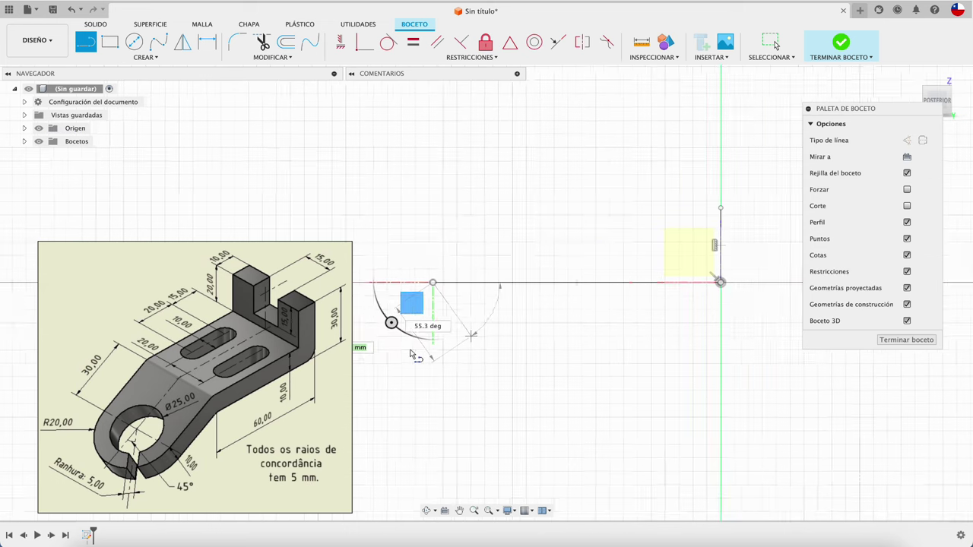
pyautogui.click(369, 385)
pyautogui.press('Escape')
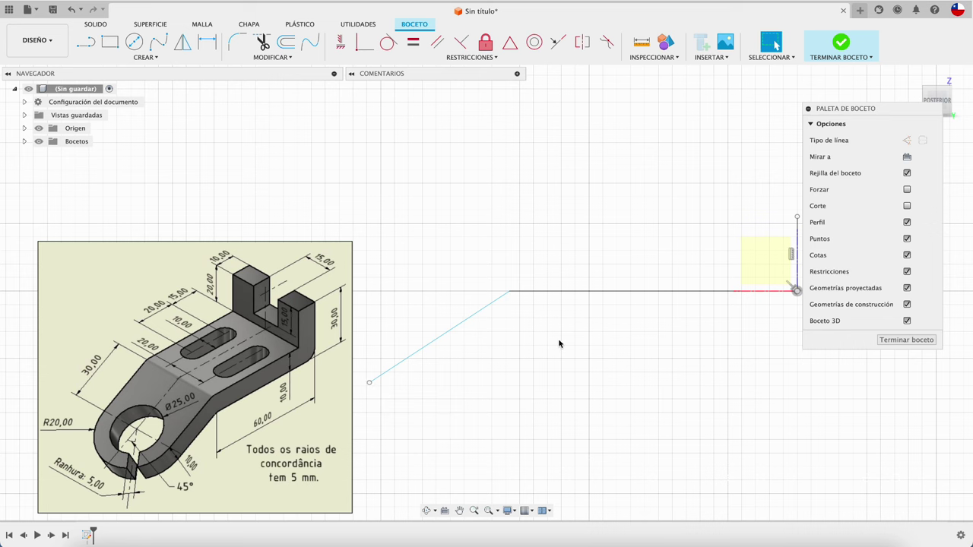
pyautogui.scroll(-2, 557, 343)
pyautogui.scroll(-2, 558, 343)
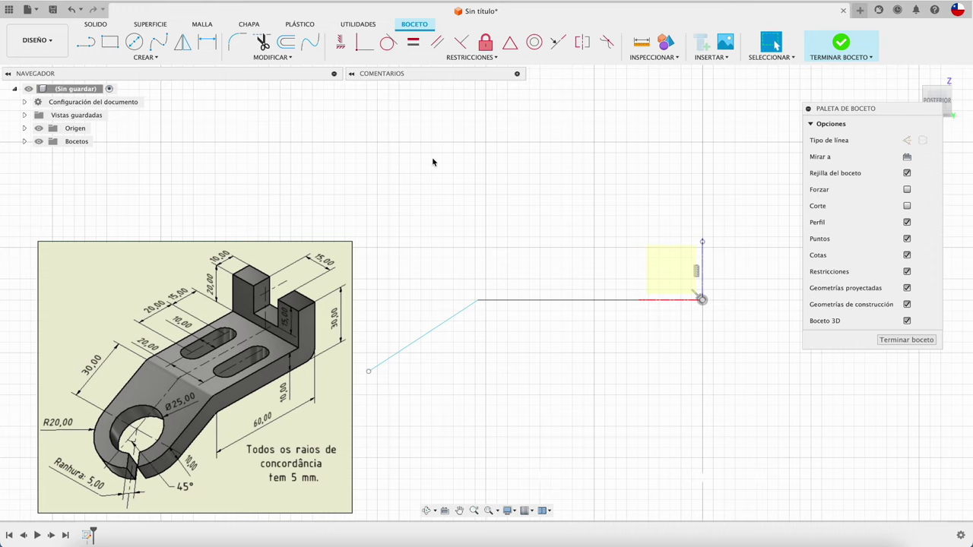
# - Dimension the vertical line to 20 mm
pyautogui.press('d')
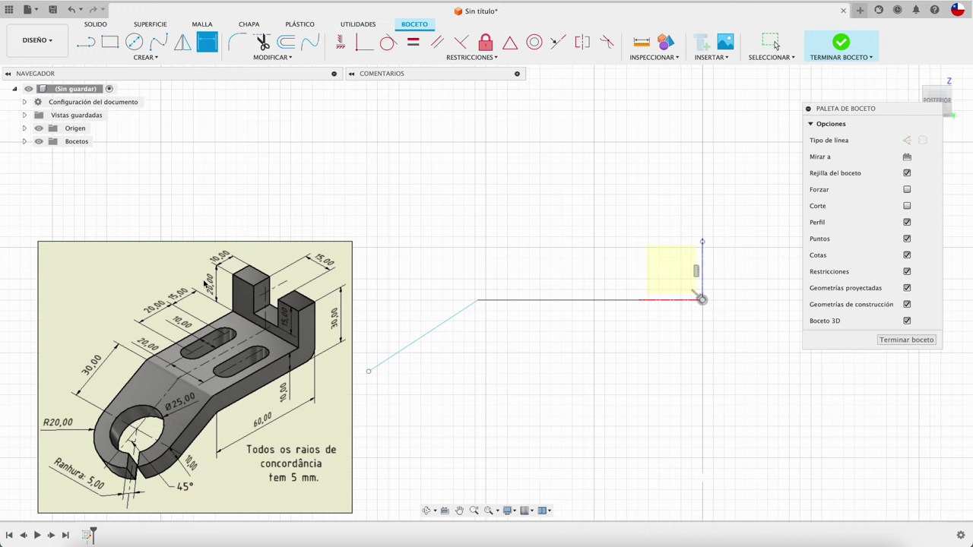
pyautogui.click(703, 274)
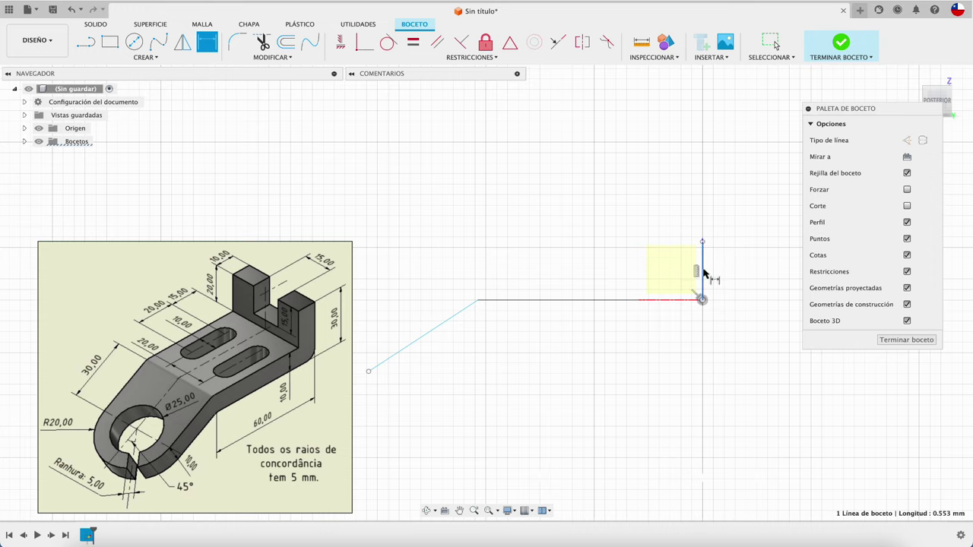
pyautogui.click(634, 272)
pyautogui.write('20')
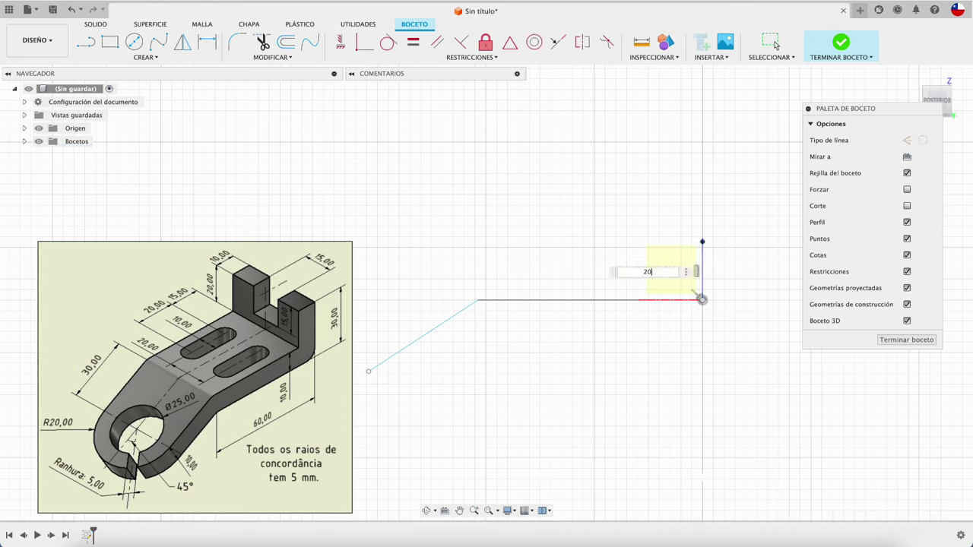
pyautogui.press('Return')
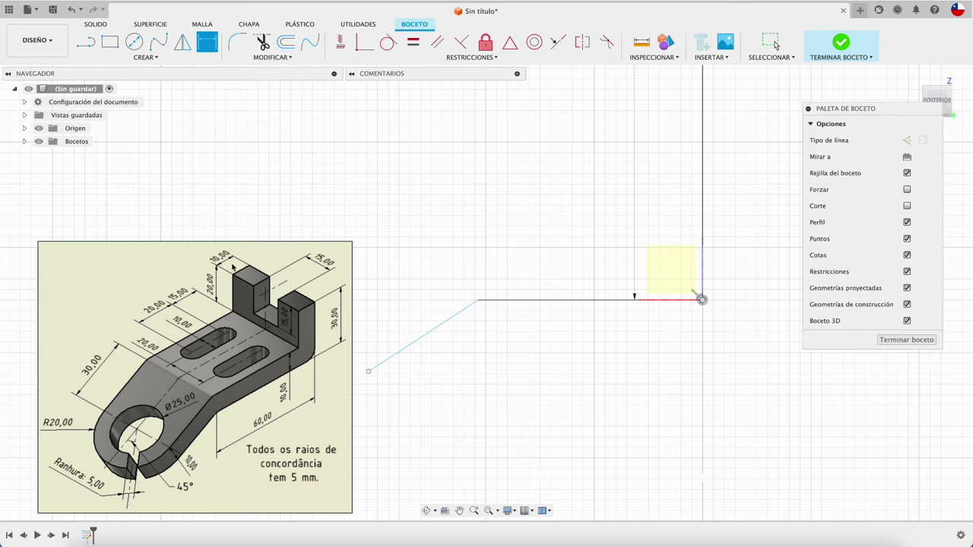
# - Dimension the horizontal line to 50 mm
pyautogui.click(565, 300)
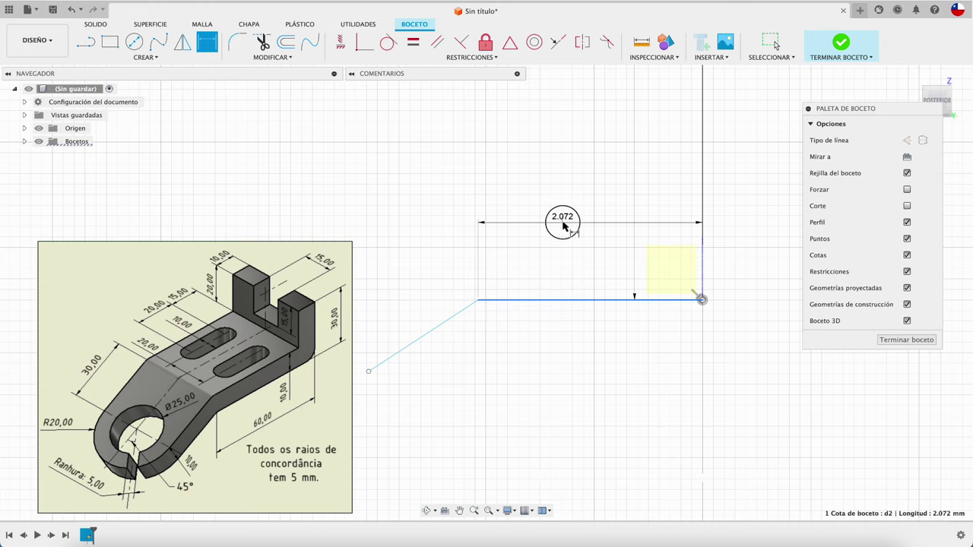
pyautogui.click(563, 226)
pyautogui.write('10')
pyautogui.press('Return')
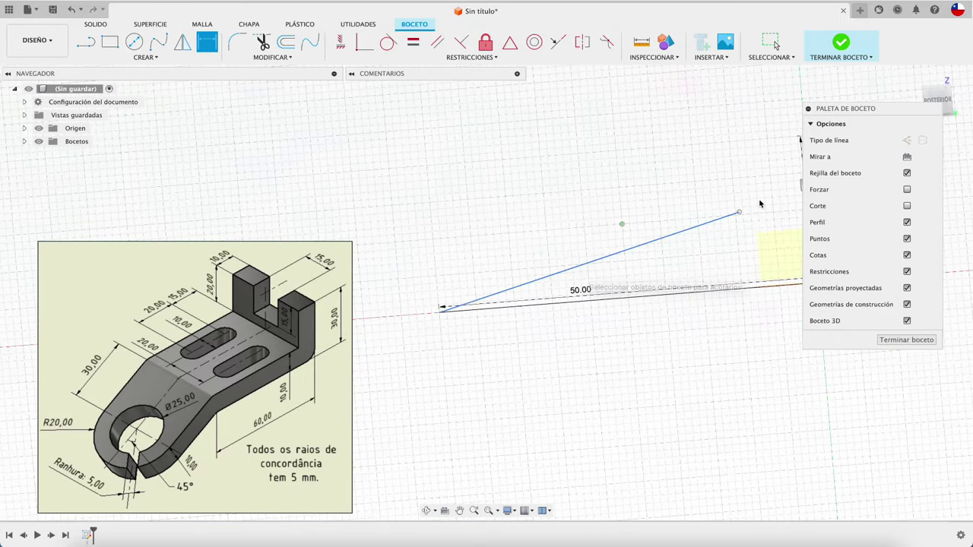
# - Return to the face-on sketch view and delete the slanted line
pyautogui.click(937, 101)
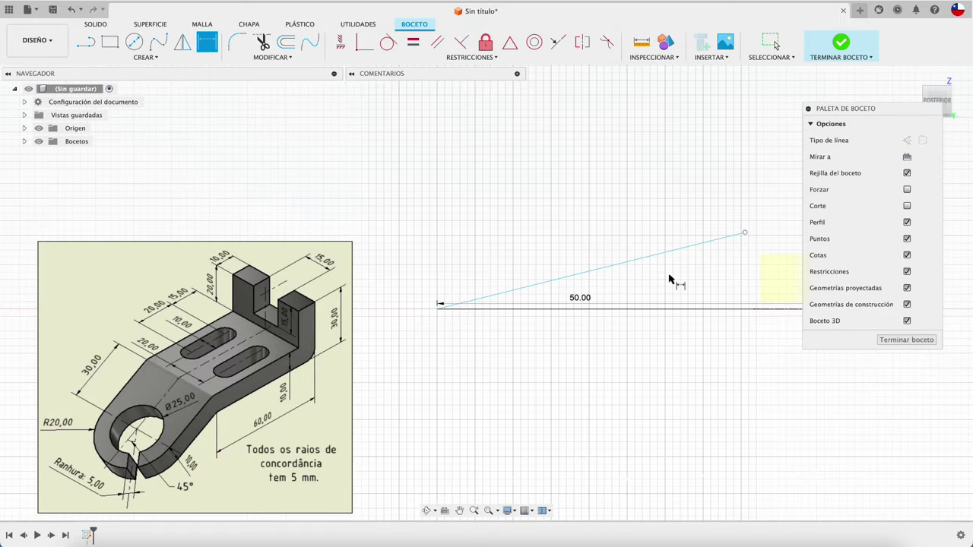
pyautogui.press('Escape')
pyautogui.click(669, 256)
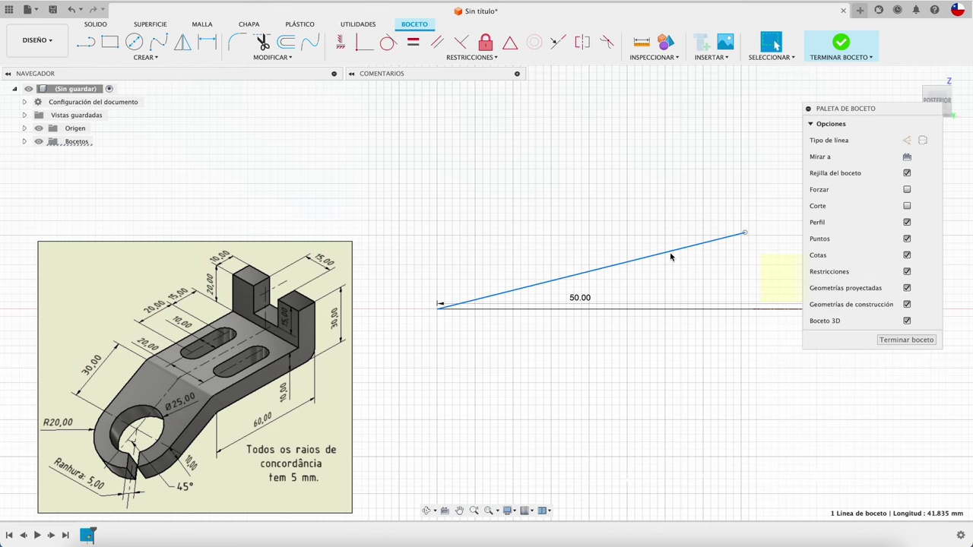
pyautogui.press('Delete')
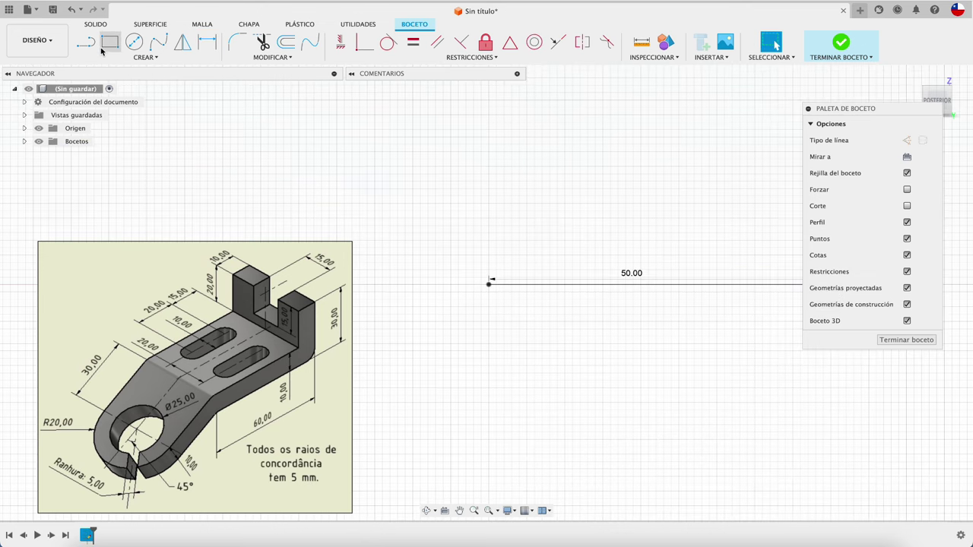
# - Draw a new slanted line down-left from the horizontal line's left end
pyautogui.click(86, 42)
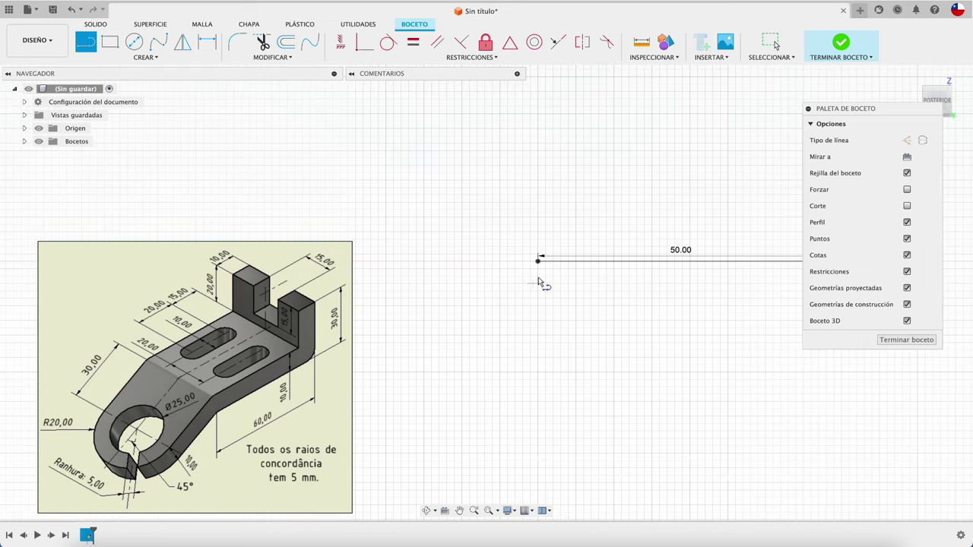
pyautogui.click(539, 260)
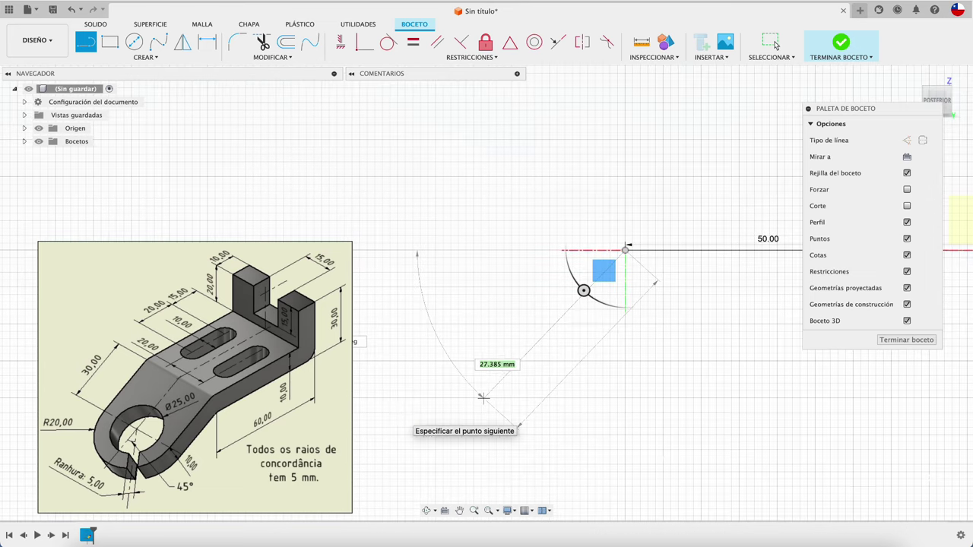
pyautogui.click(377, 439)
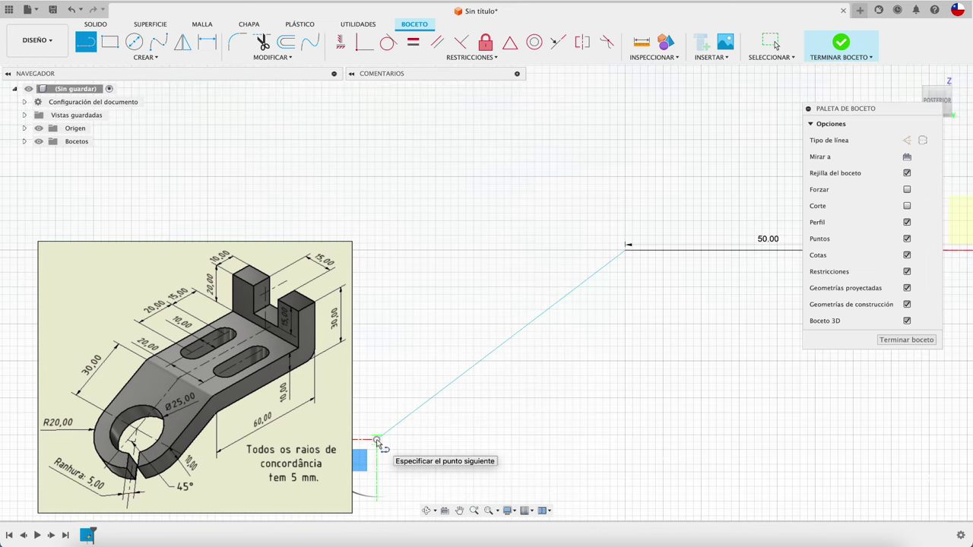
pyautogui.press('Escape')
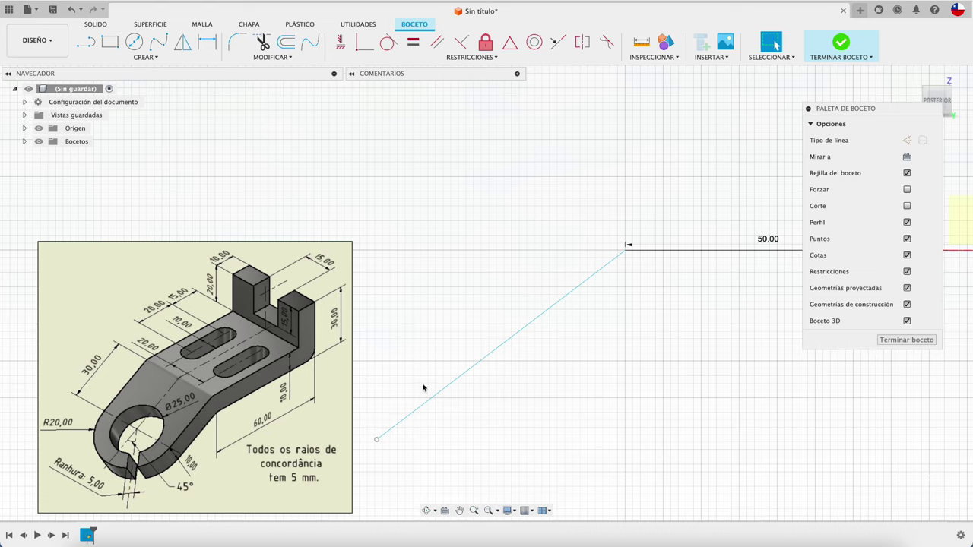
# - Dimension the new slanted line to 50 mm long
pyautogui.press('d')
pyautogui.click(478, 366)
pyautogui.click(524, 380)
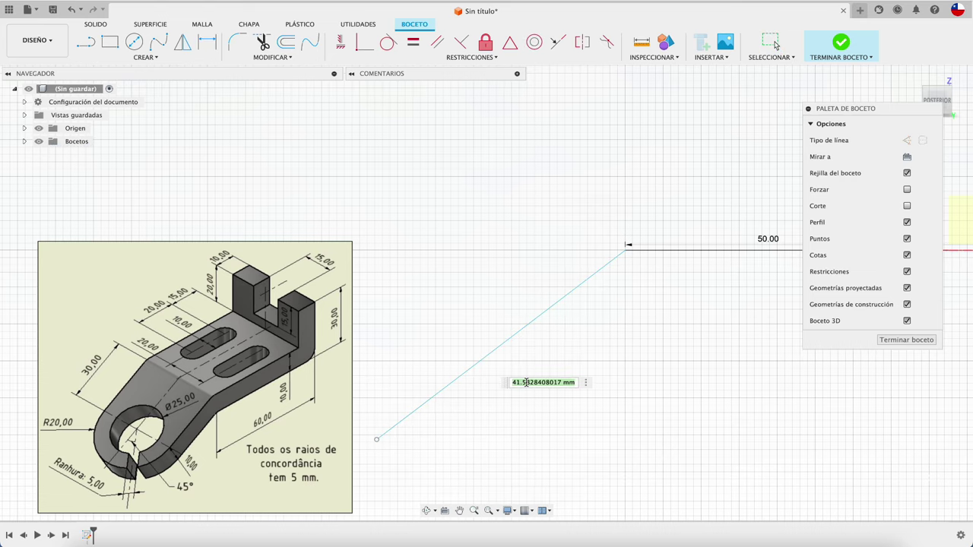
pyautogui.write('50')
pyautogui.press('Return')
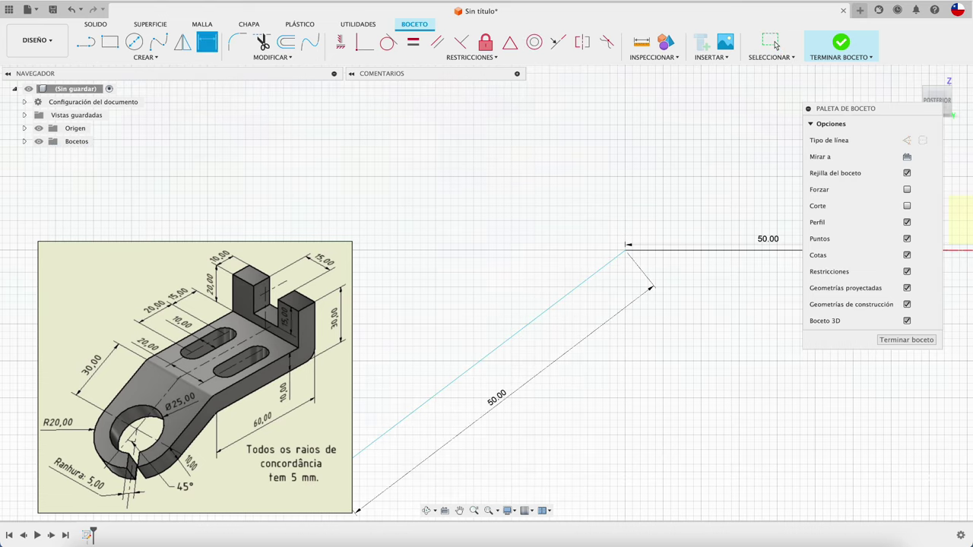
# - Set the angle between the slanted and horizontal lines to 140°
pyautogui.click(553, 303)
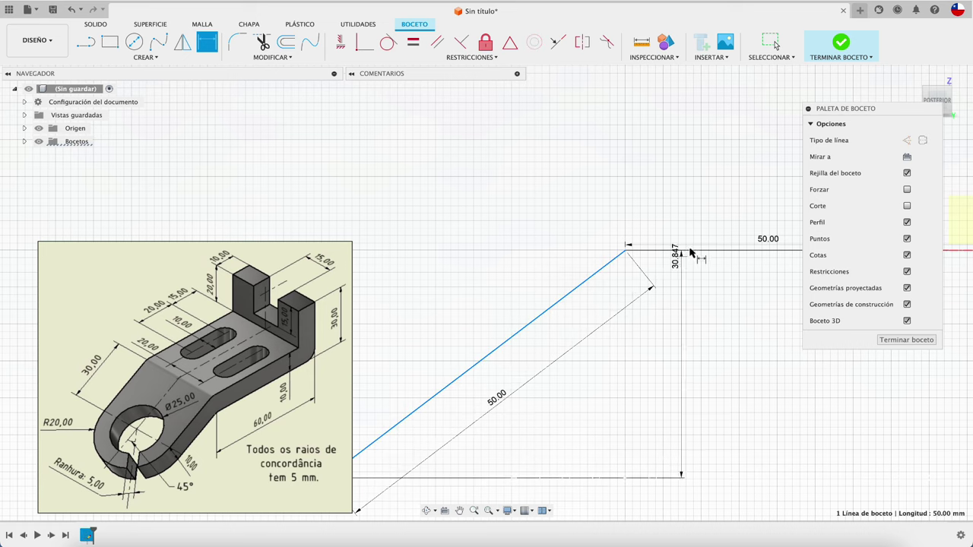
pyautogui.click(697, 251)
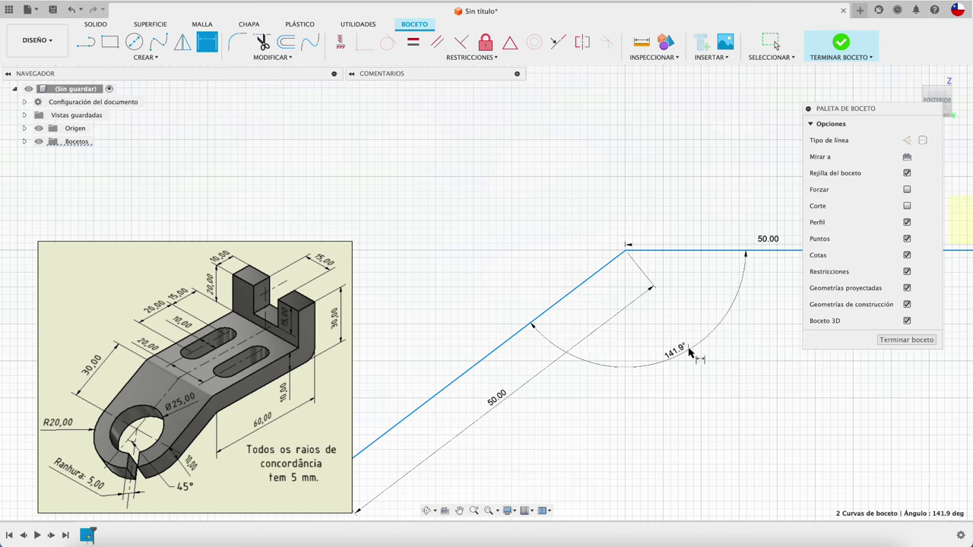
pyautogui.click(695, 340)
pyautogui.write('140')
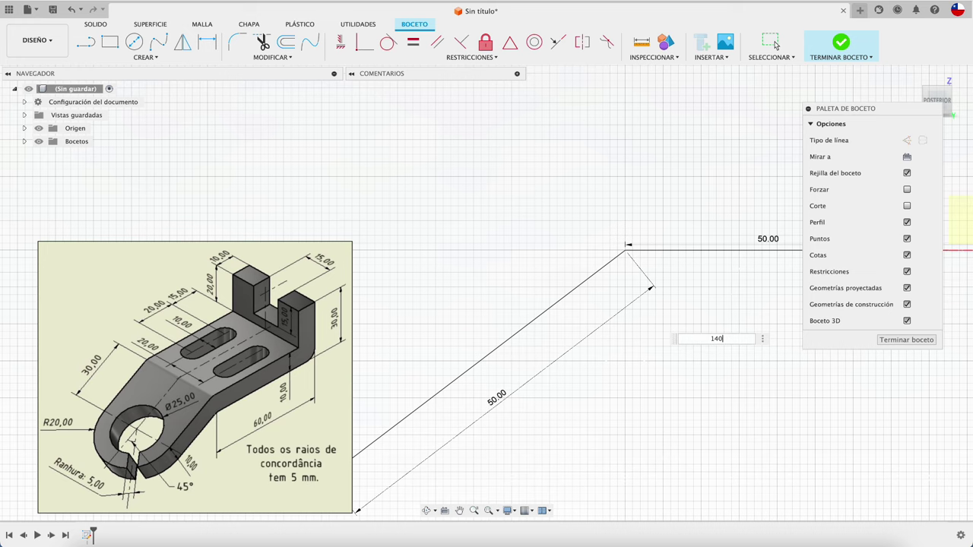
pyautogui.press('Return')
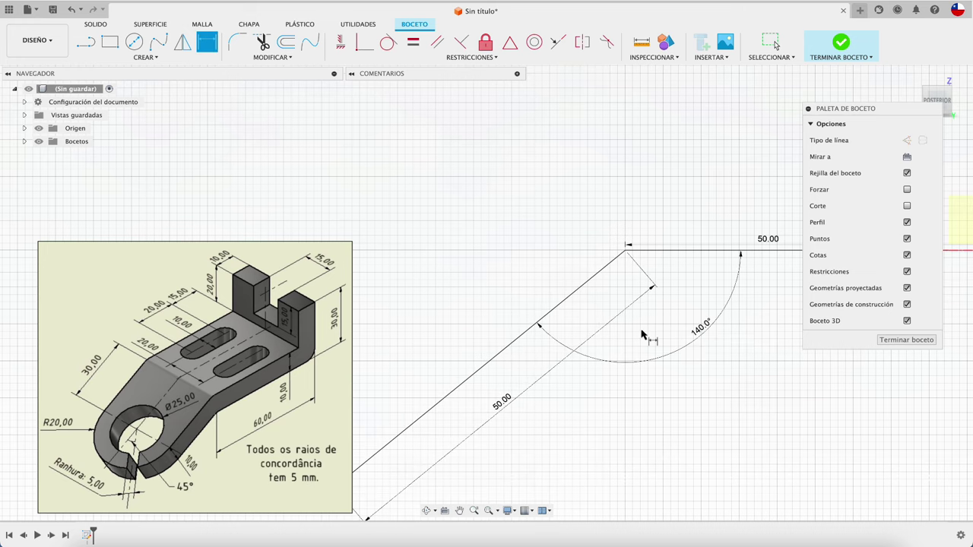
pyautogui.scroll(-1, 643, 334)
pyautogui.scroll(-1, 642, 334)
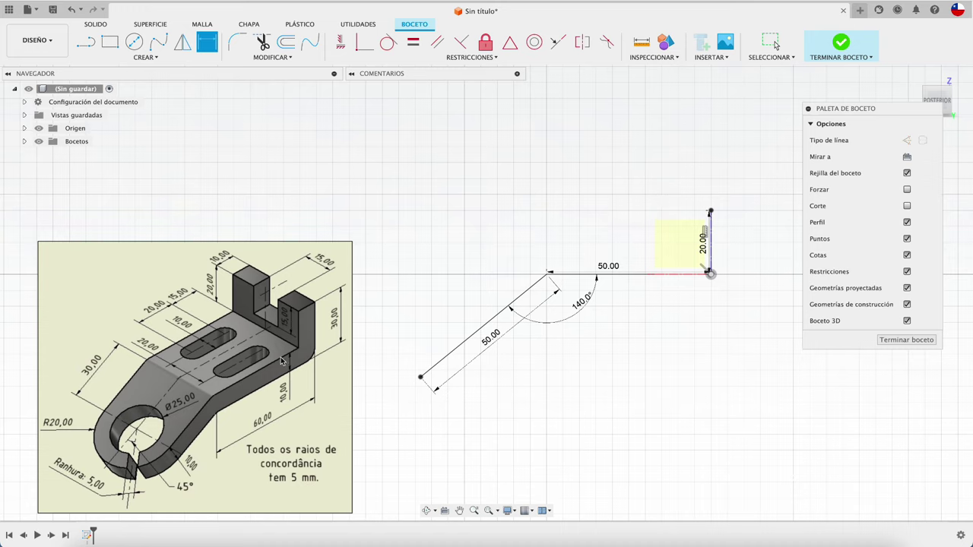
# - Offset the bent line chain by -10 mm to create the profile's parallel second edge
pyautogui.hscroll(2, 619, 180)
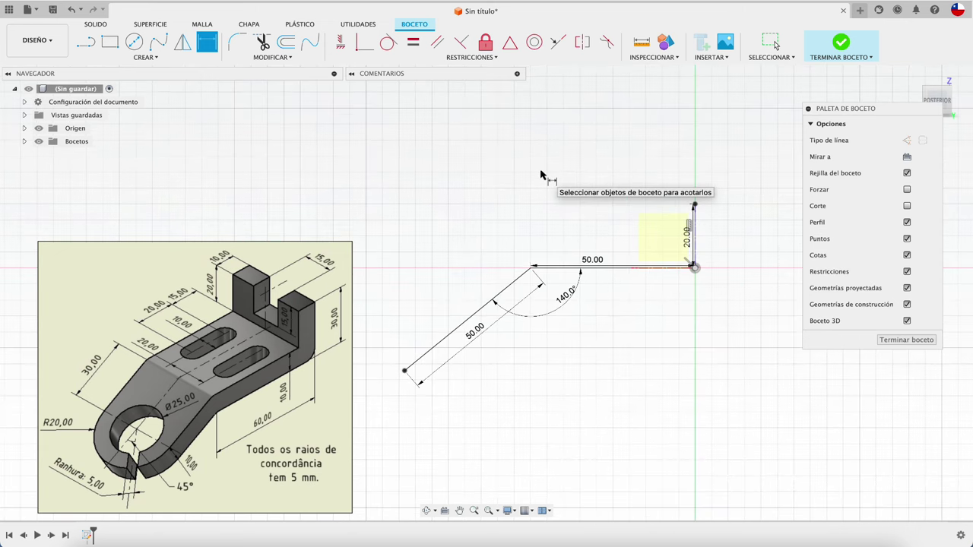
pyautogui.click(287, 43)
pyautogui.click(642, 267)
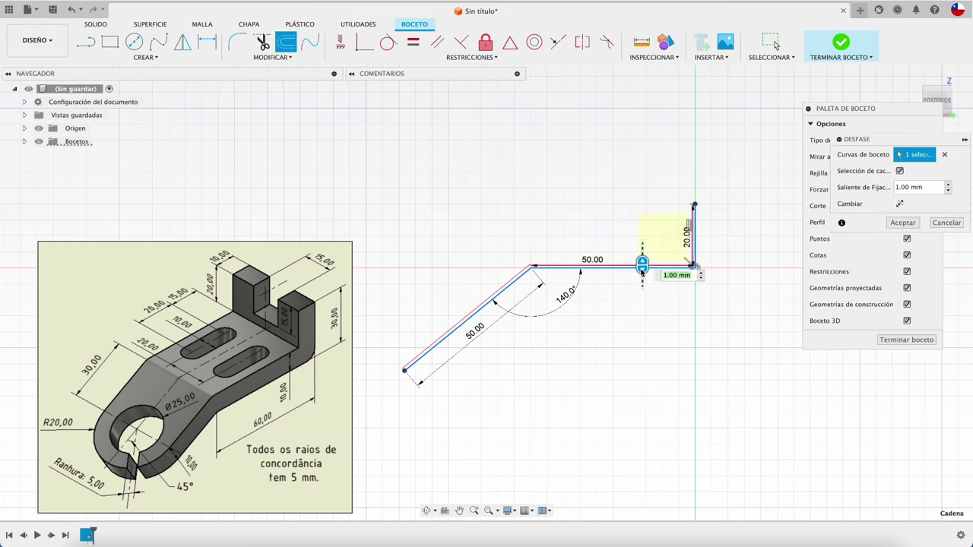
pyautogui.moveTo(642, 264); pyautogui.dragTo(643, 320)
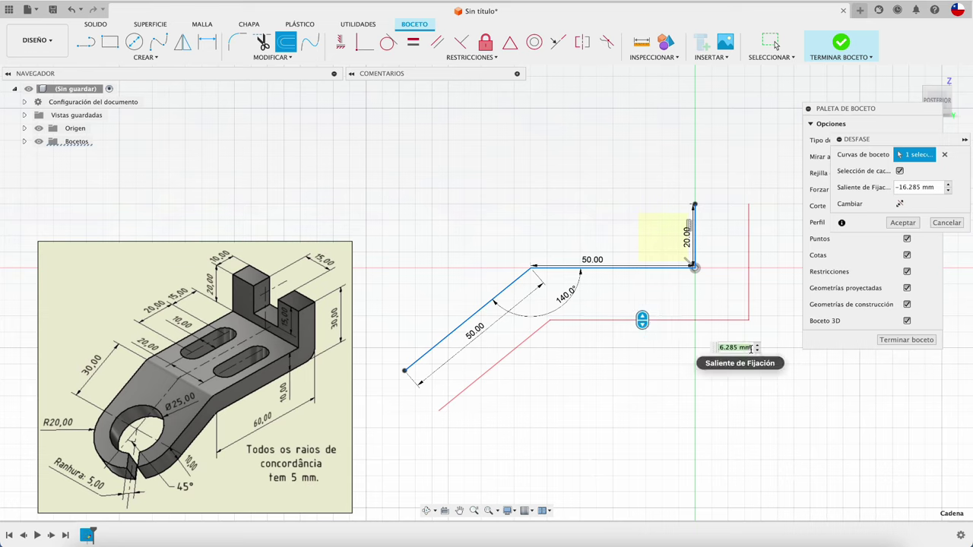
pyautogui.moveTo(901, 144); pyautogui.dragTo(519, 92)
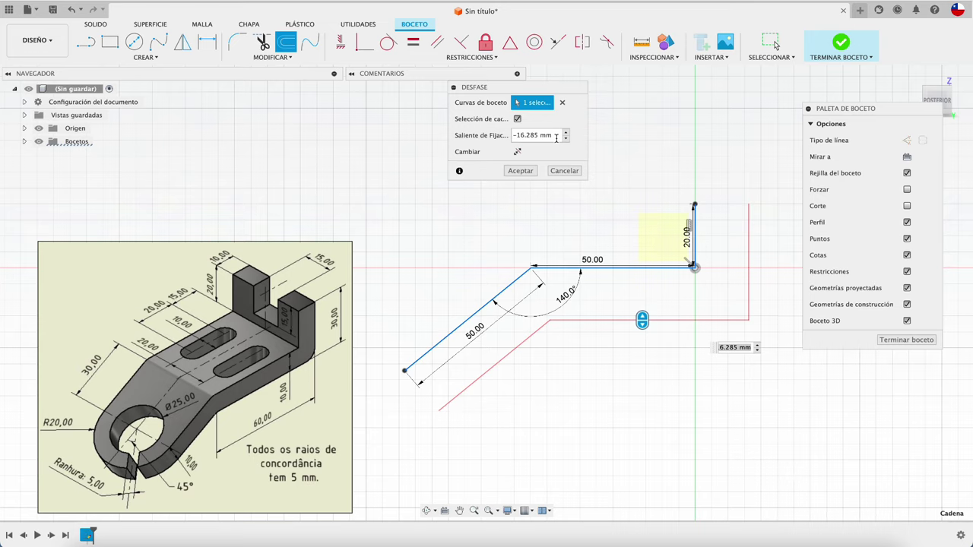
pyautogui.moveTo(556, 136); pyautogui.dragTo(490, 135)
pyautogui.write('-10')
pyautogui.press('Return')
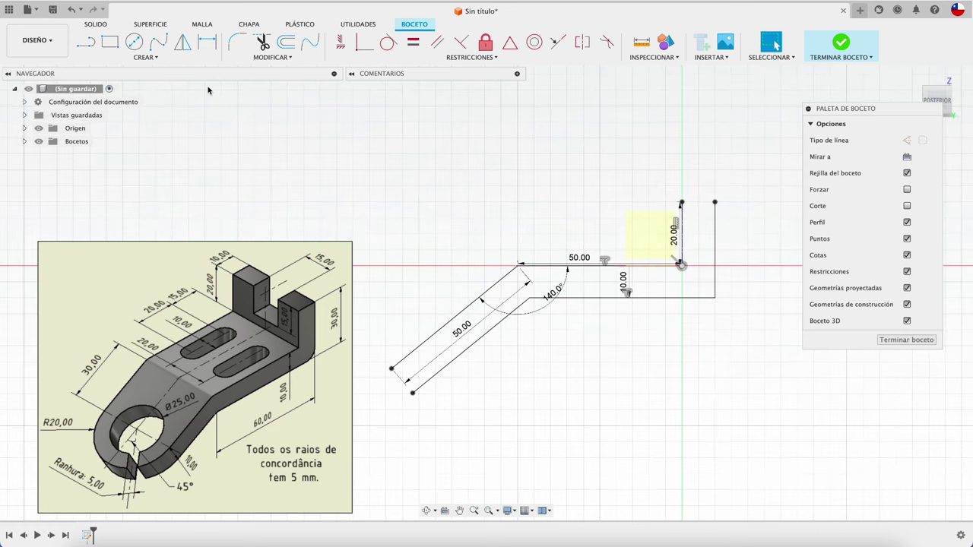
# - Close the top and lower-left ends of the offset profile with lines and finish the sketch
pyautogui.press('l')
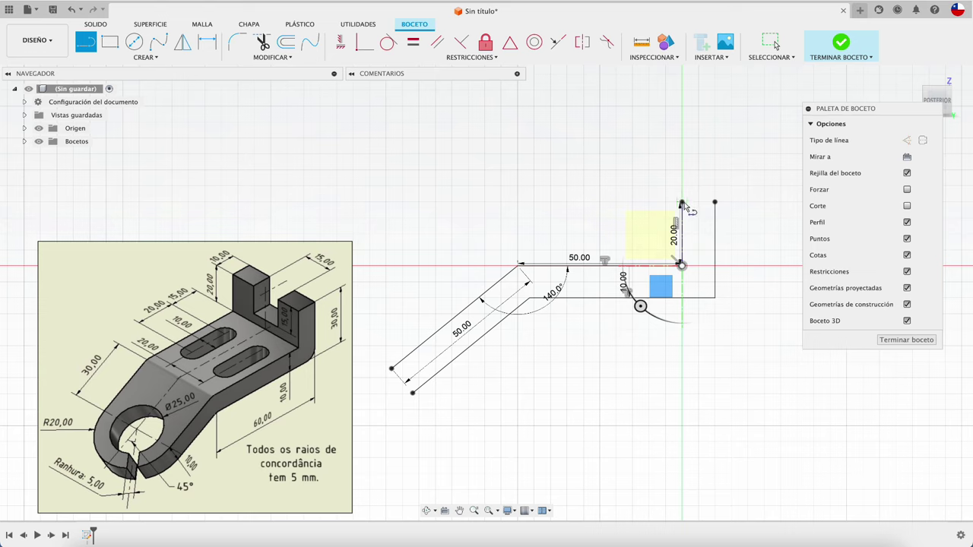
pyautogui.moveTo(681, 204)
pyautogui.mouseDown()
pyautogui.moveTo(724, 200)
pyautogui.moveTo(714, 202)
pyautogui.mouseUp()
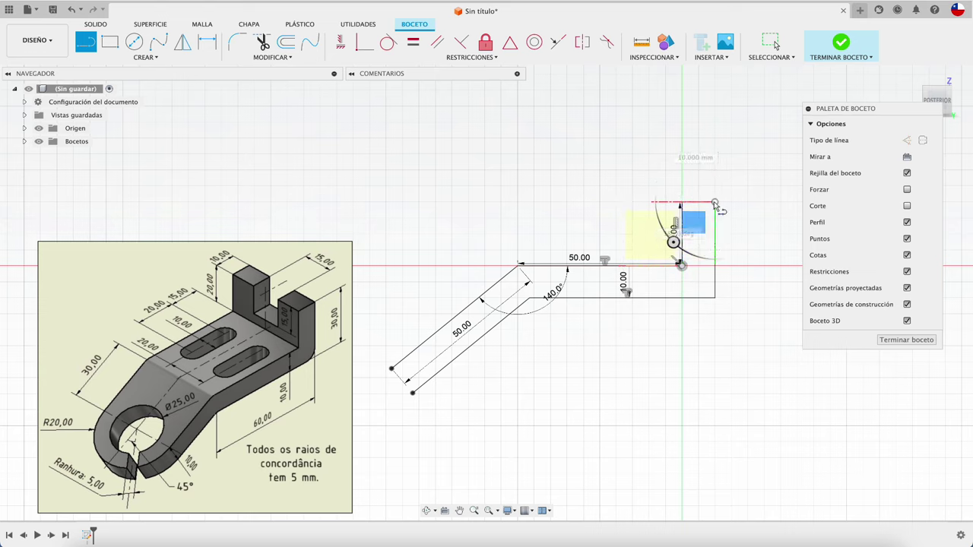
pyautogui.click(392, 369)
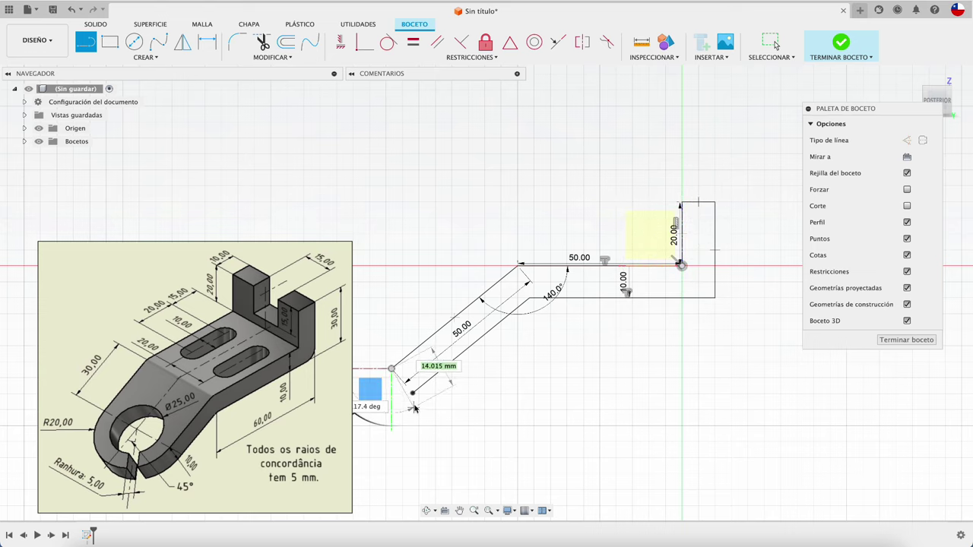
pyautogui.click(412, 393)
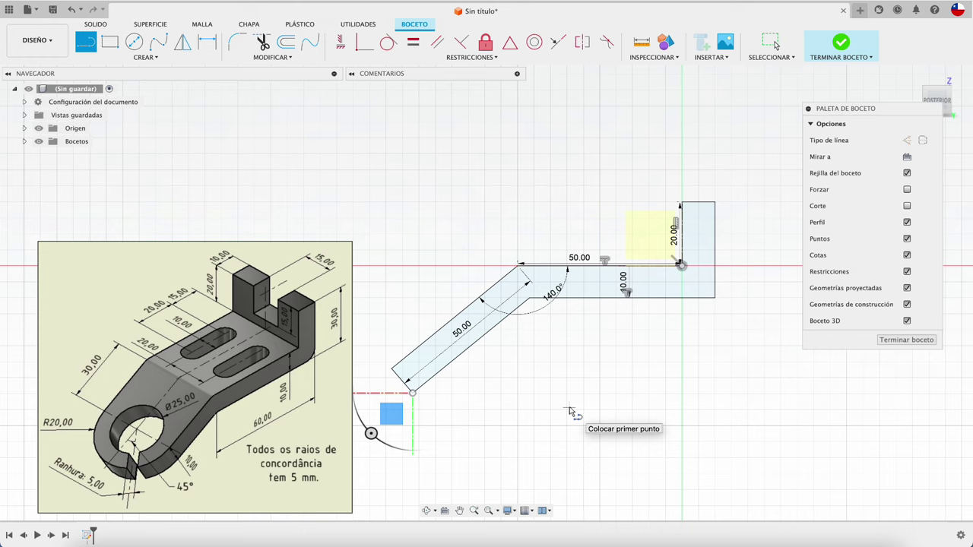
pyautogui.click(842, 42)
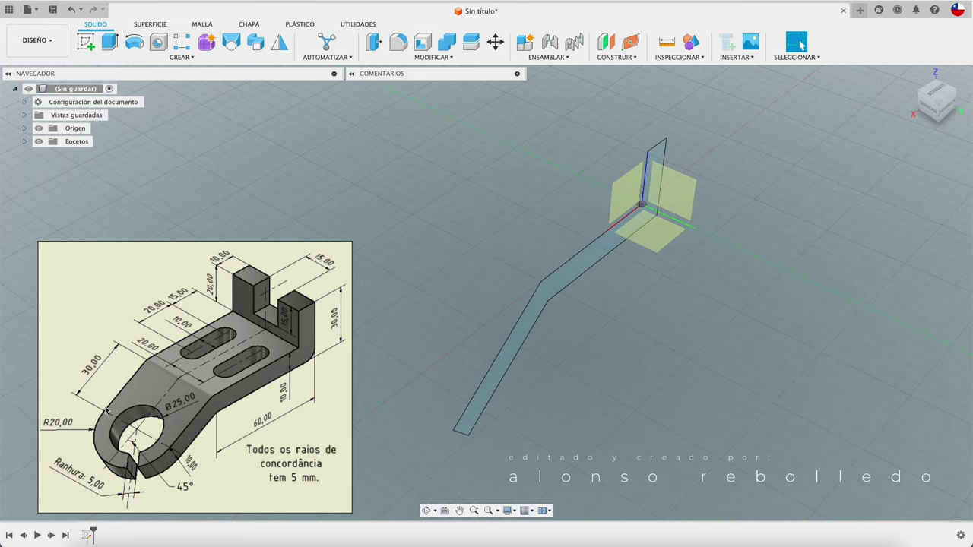
# - Extrude the closed profile symmetrically with full-length measure to a 40 mm total width
pyautogui.click(110, 42)
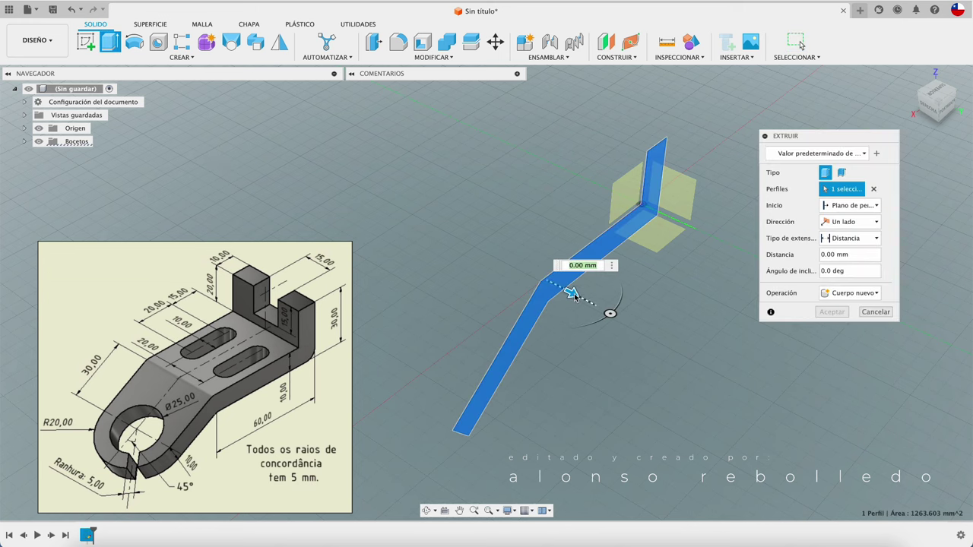
pyautogui.moveTo(571, 294); pyautogui.dragTo(642, 328)
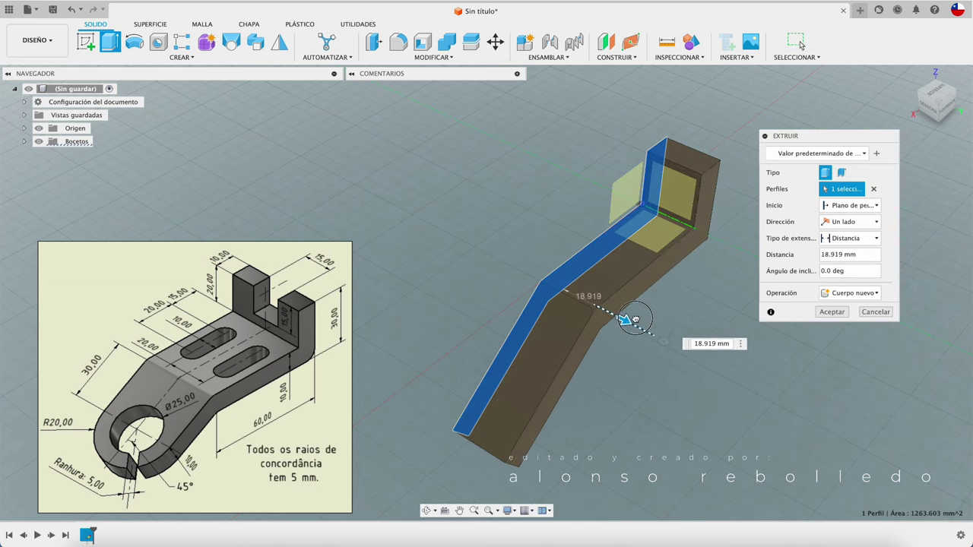
pyautogui.click(875, 221)
pyautogui.click(854, 260)
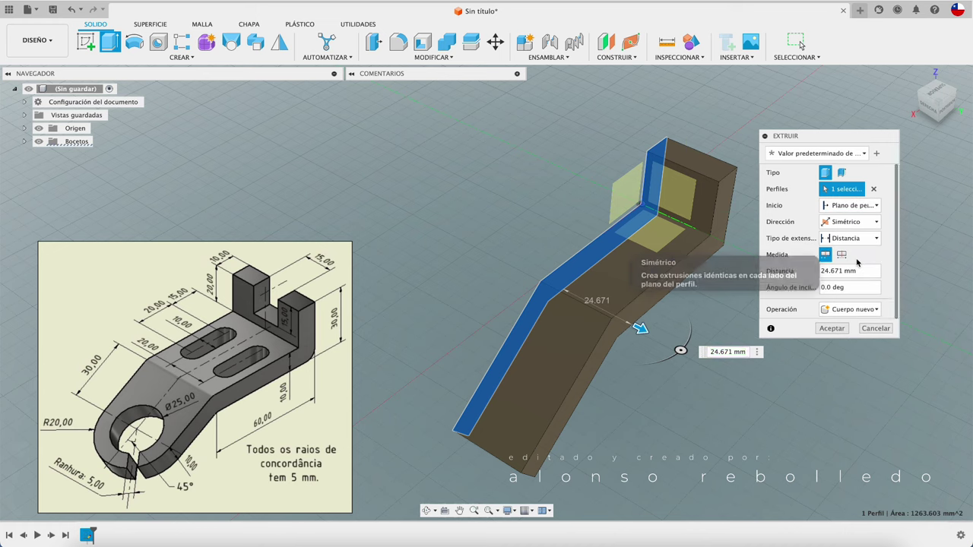
pyautogui.click(842, 255)
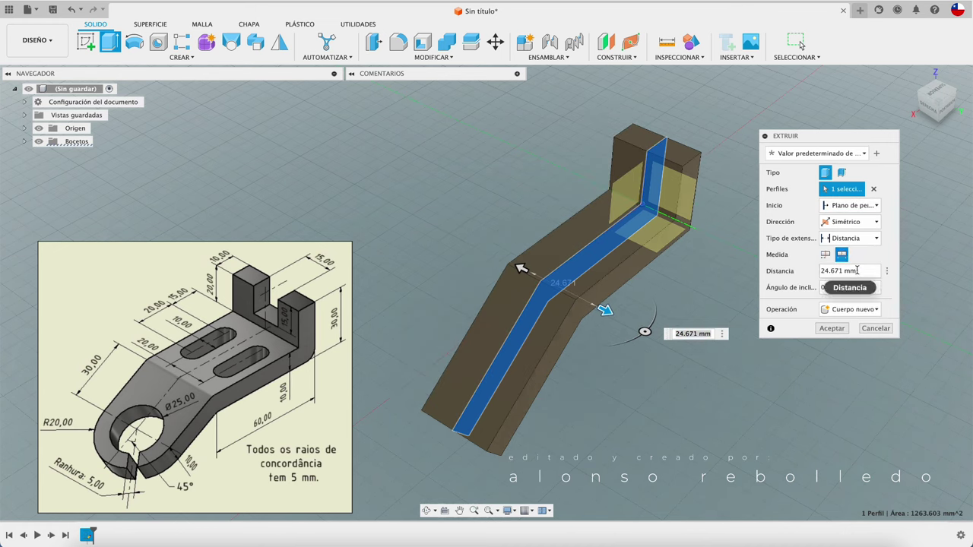
pyautogui.click(845, 271)
pyautogui.write('40')
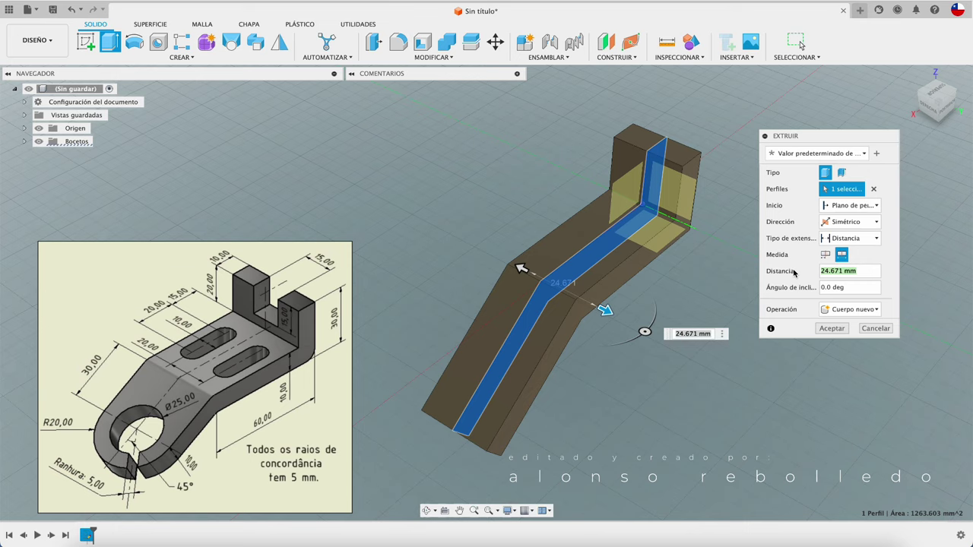
pyautogui.click(832, 328)
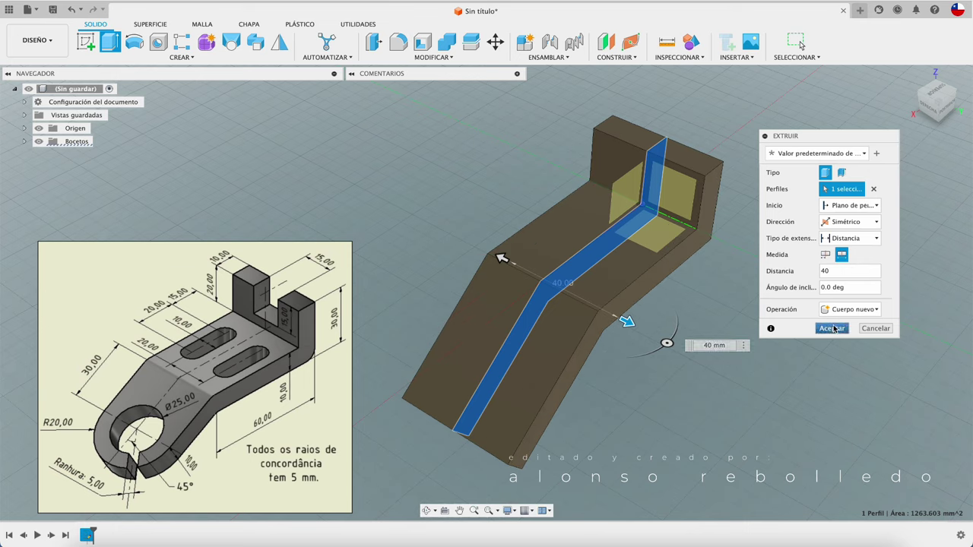
# - Turn on component colours from the Inspect menu
pyautogui.click(700, 58)
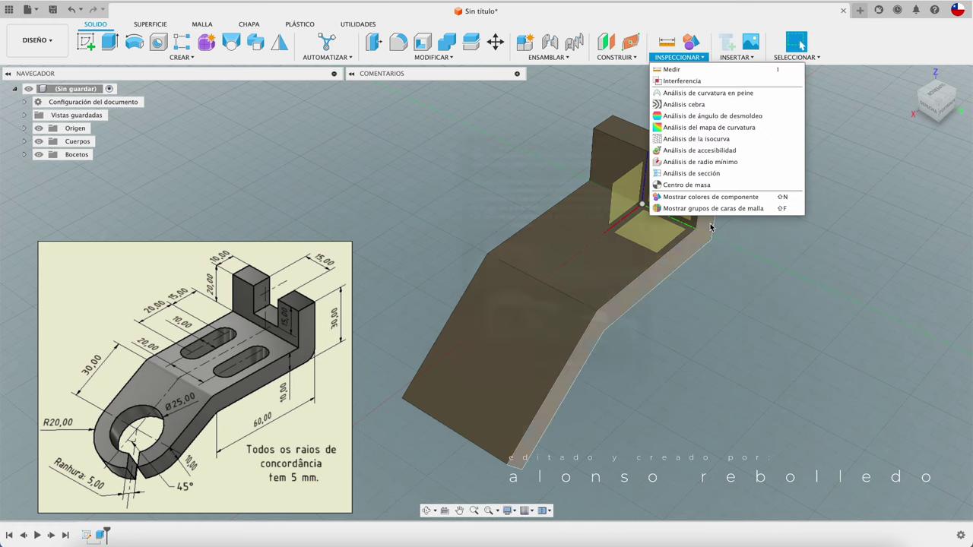
pyautogui.click(691, 43)
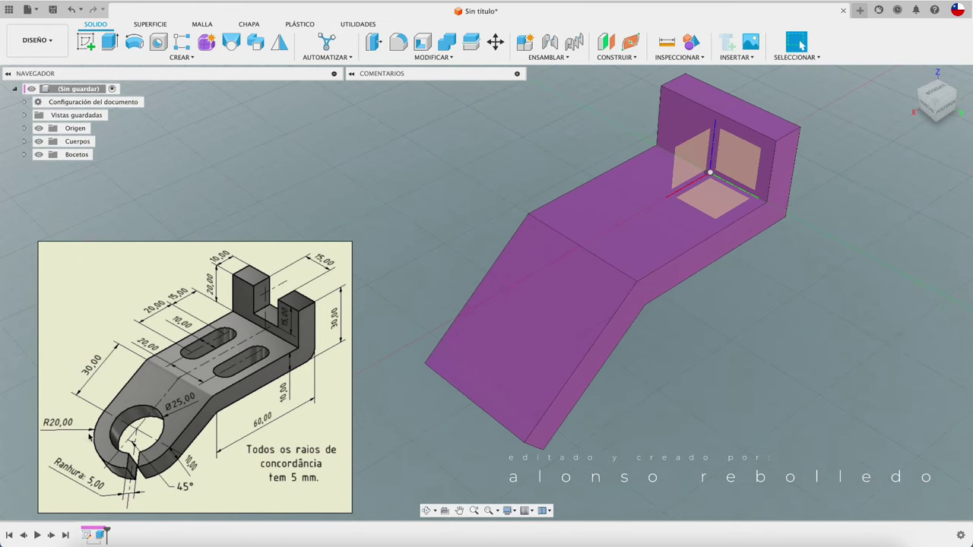
# - Fillet the sloped arm's two end edges with a 20 mm radius
pyautogui.click(402, 42)
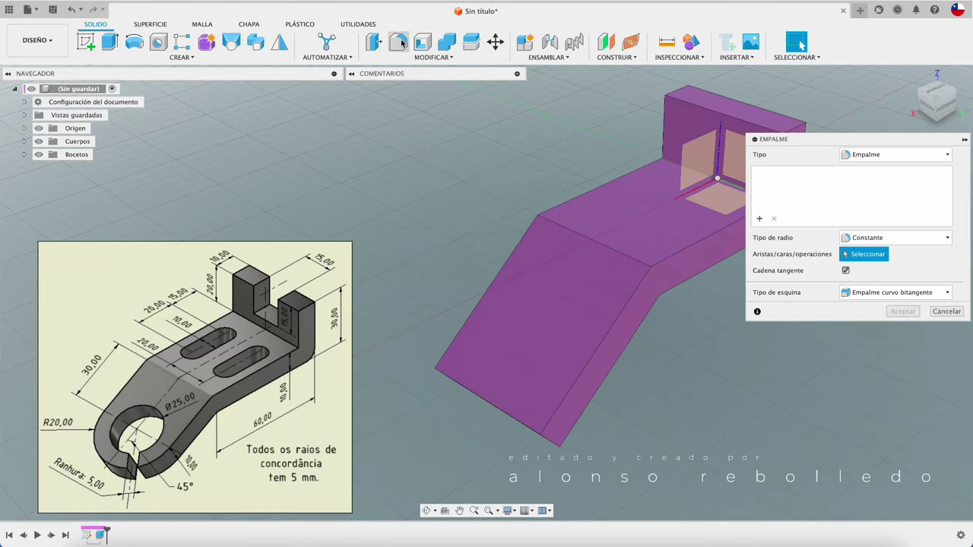
pyautogui.click(658, 347)
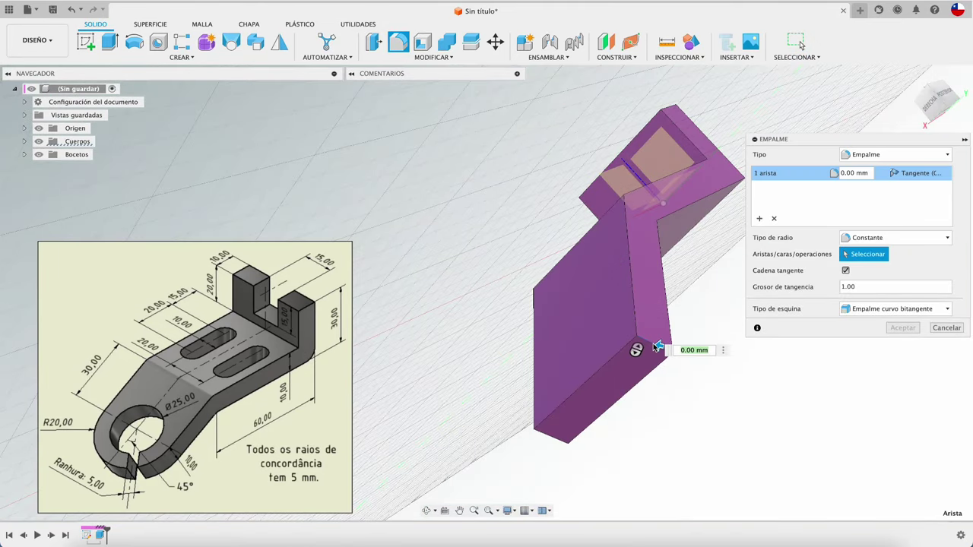
pyautogui.click(559, 439)
pyautogui.write('2')
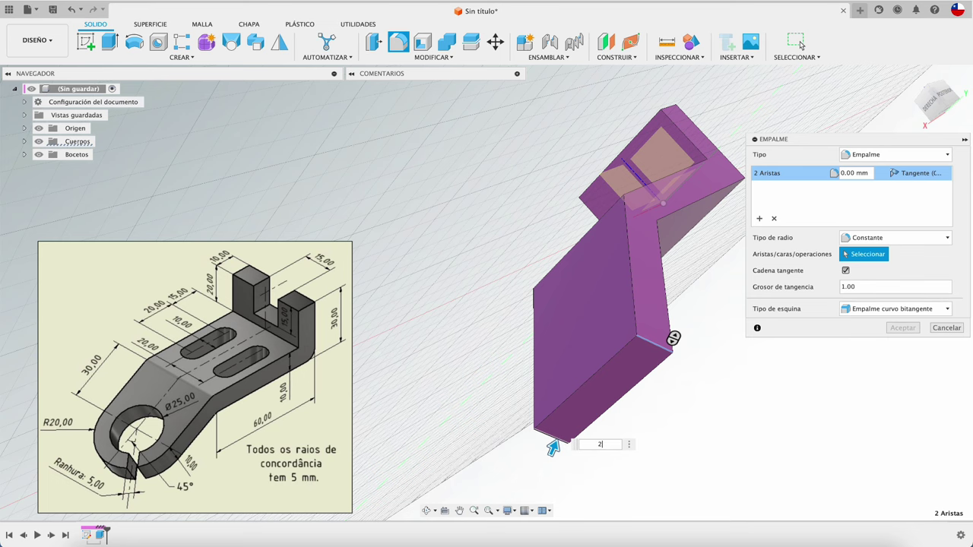
pyautogui.write('0')
pyautogui.press('Return')
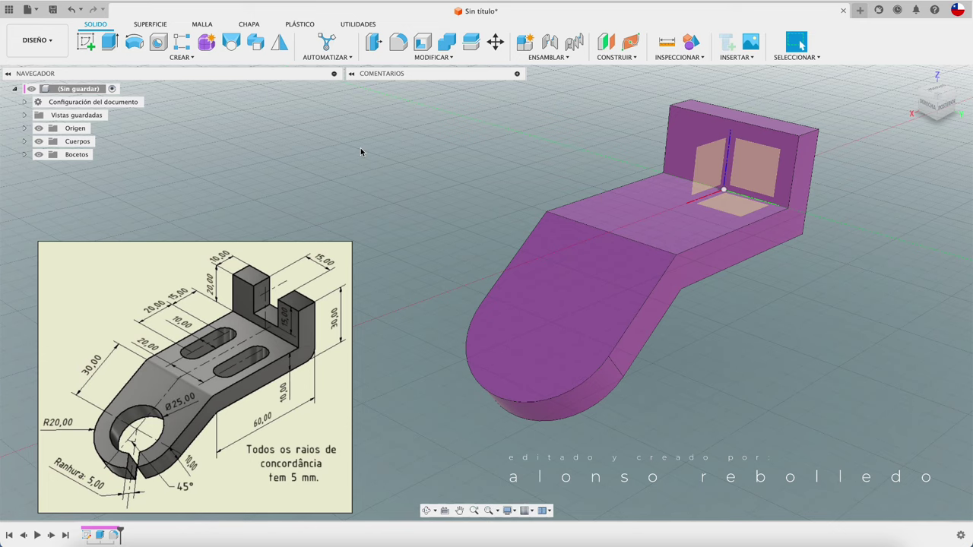
# - Align the view to the arm's flat top face and start a sketch on it
pyautogui.click(445, 512)
pyautogui.click(549, 311)
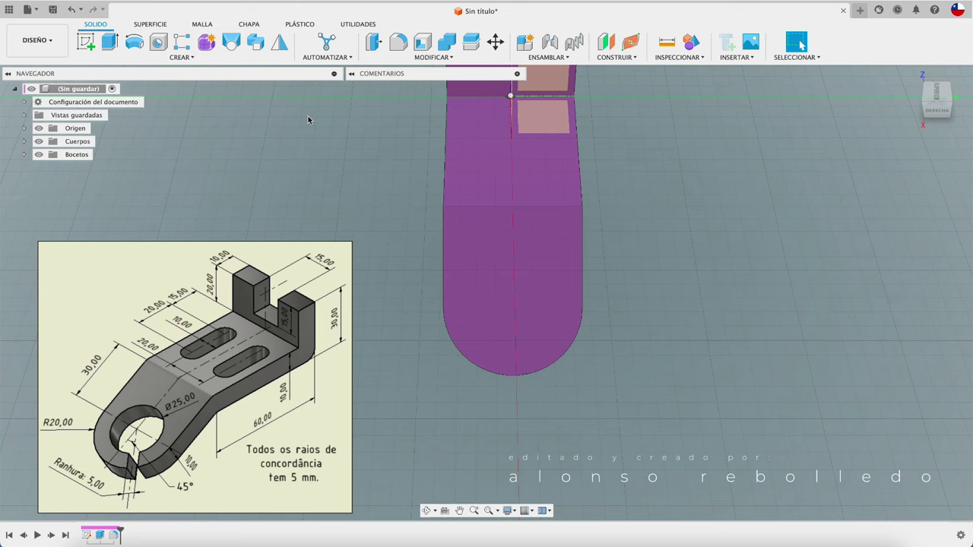
pyautogui.click(86, 42)
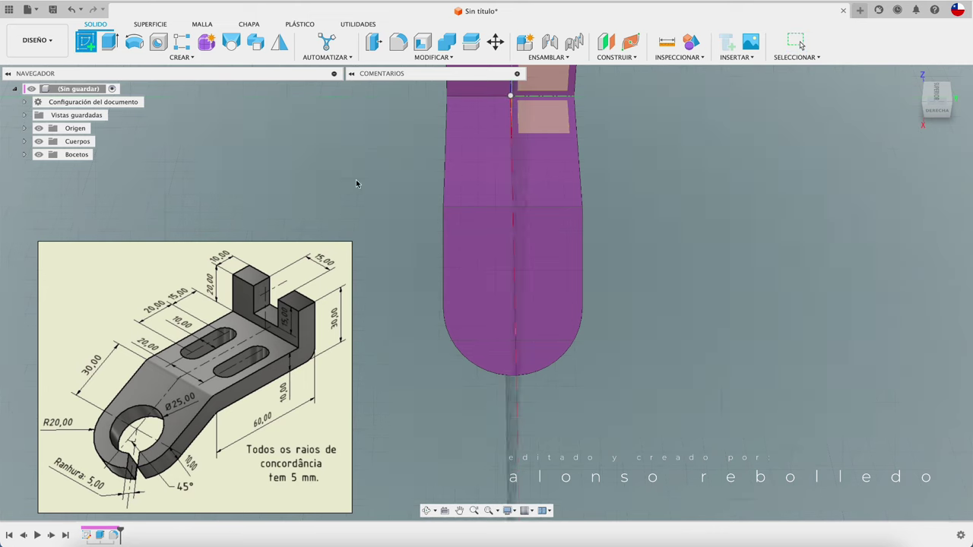
pyautogui.click(523, 296)
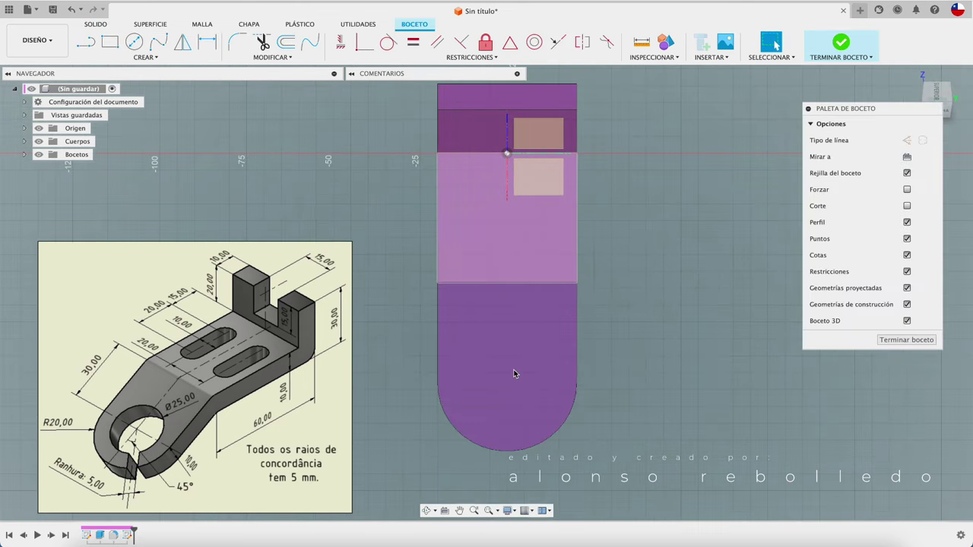
# - Draw a 25 mm diameter circle centred in the rounded end
pyautogui.click(134, 42)
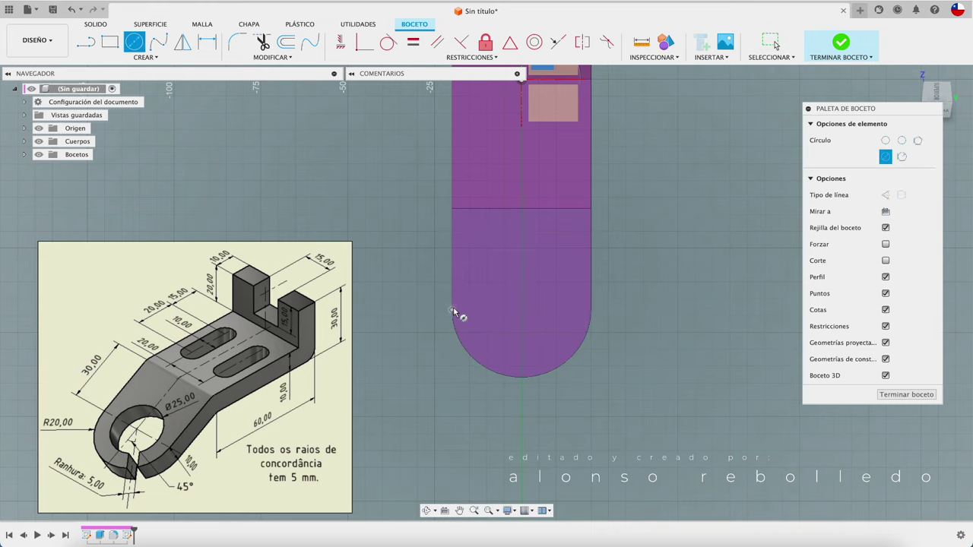
pyautogui.click(522, 315)
pyautogui.write('25')
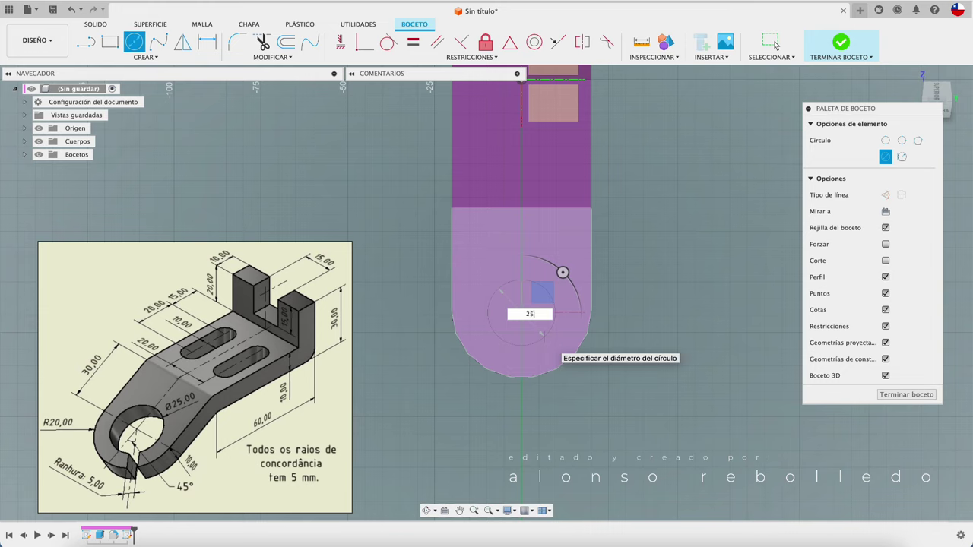
pyautogui.press('Return')
pyautogui.click(775, 44)
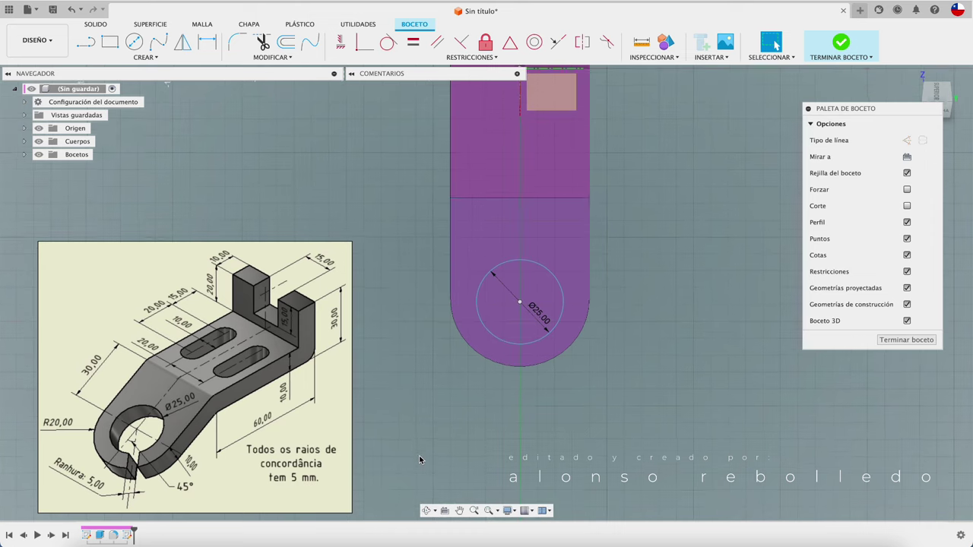
pyautogui.click(86, 42)
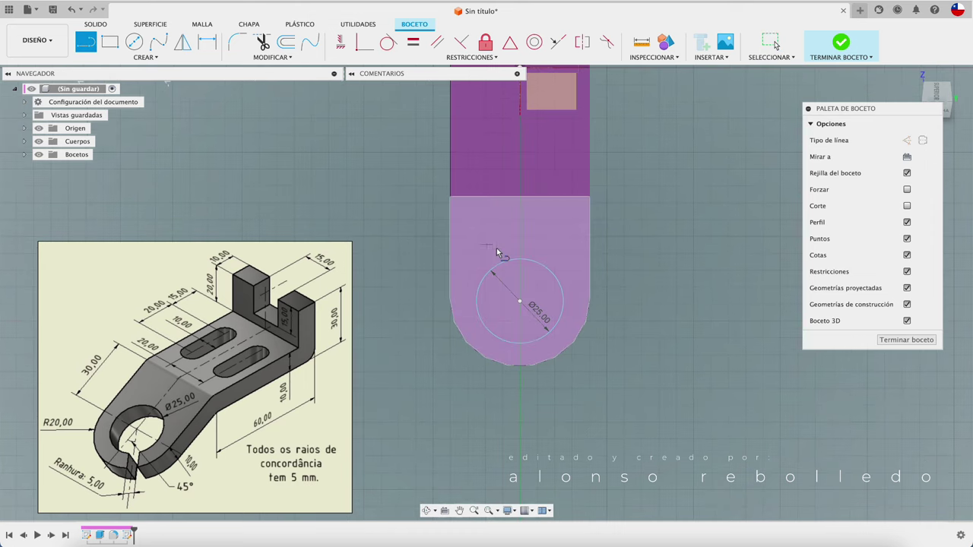
# - Draw a diagonal line and a vertical line downward from the ring's centre
pyautogui.click(519, 302)
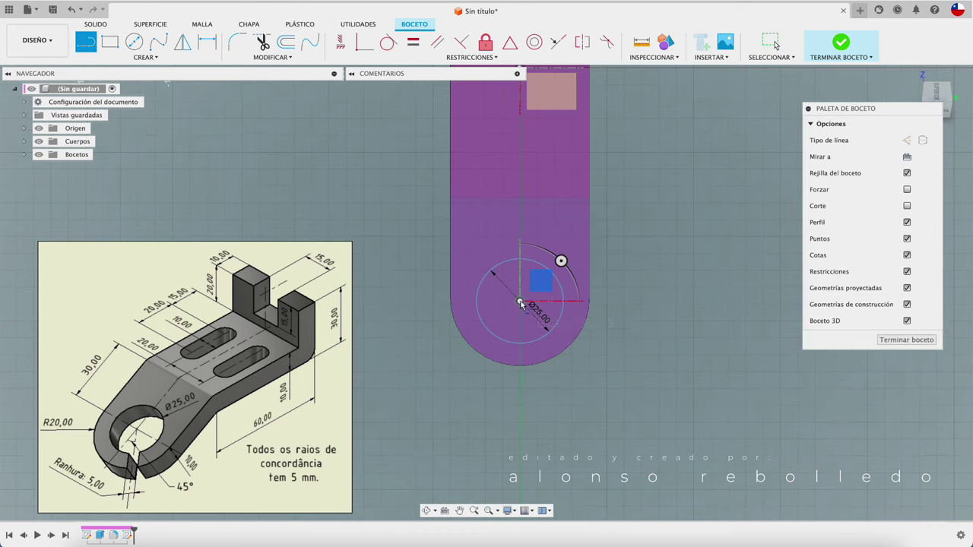
pyautogui.click(628, 400)
pyautogui.press('d')
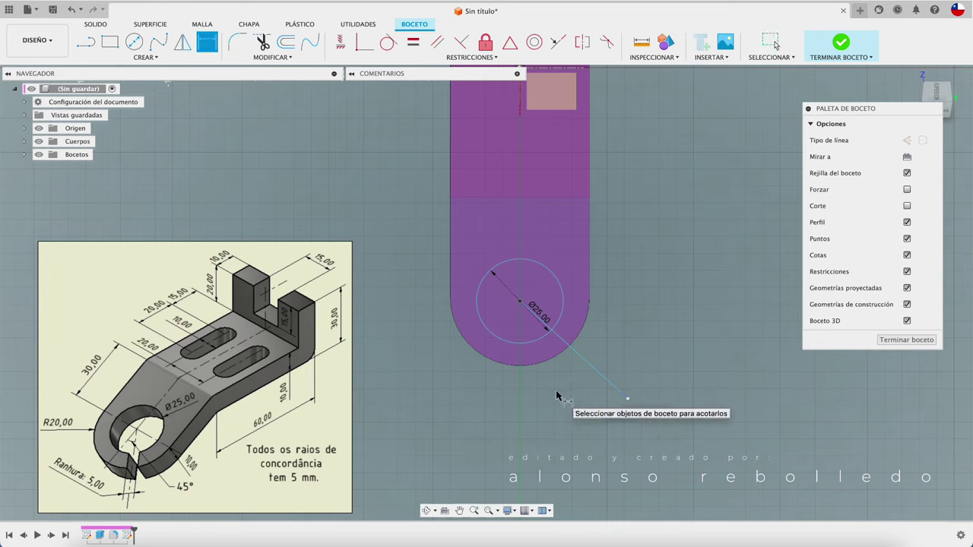
pyautogui.press('l')
pyautogui.click(519, 301)
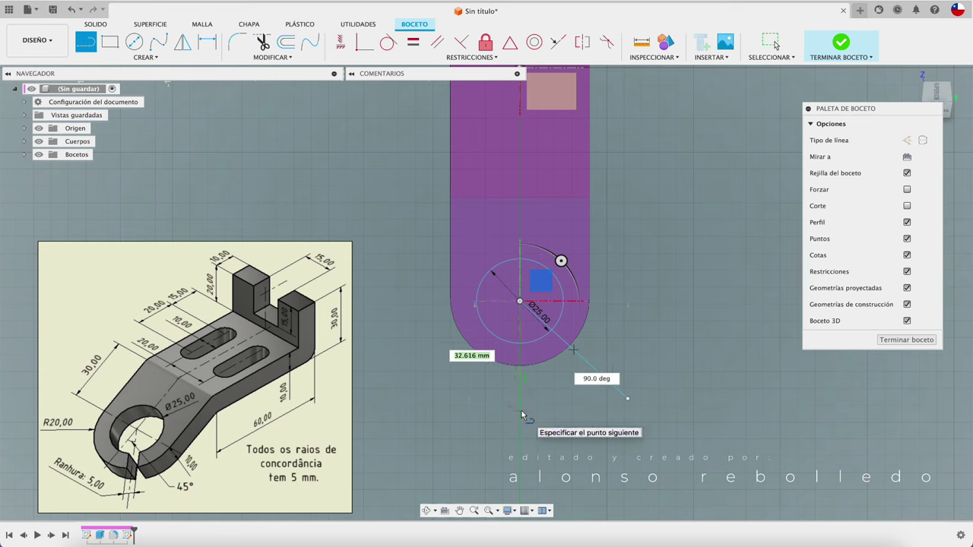
pyautogui.click(519, 411)
# - Dimension the angle between the vertical and diagonal lines to 45°
pyautogui.press('d')
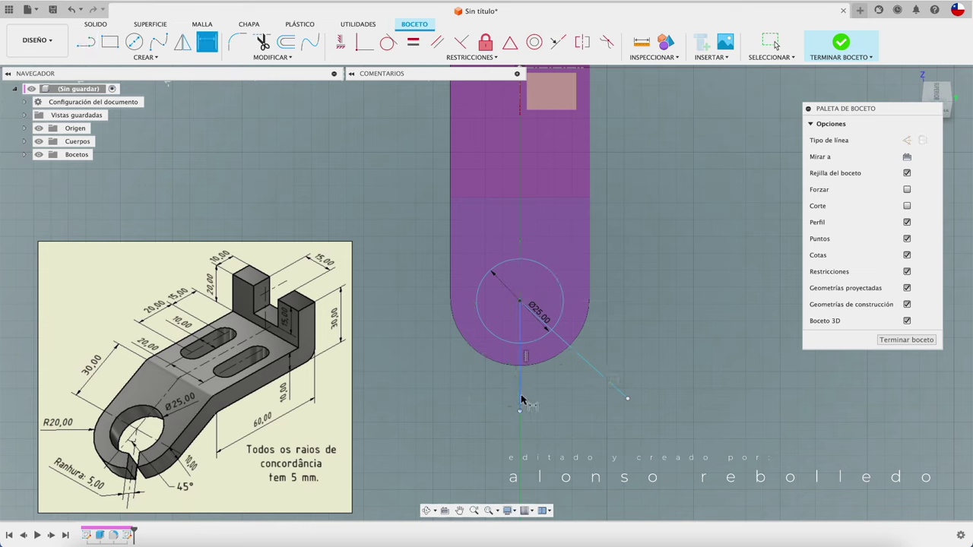
pyautogui.click(521, 396)
pyautogui.click(593, 366)
pyautogui.click(577, 384)
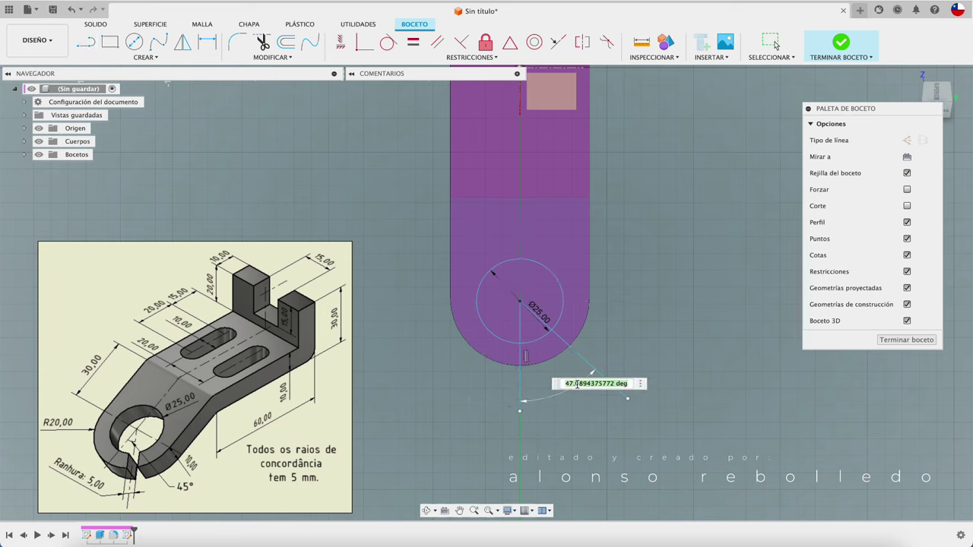
pyautogui.write('45')
pyautogui.press('Return')
# - Convert the diagonal line to construction geometry
pyautogui.press('Escape')
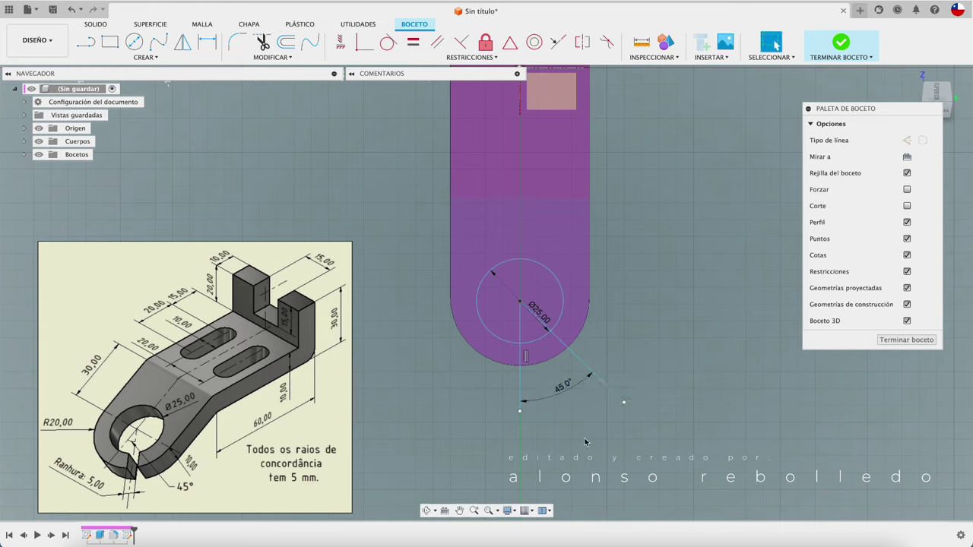
pyautogui.click(584, 368)
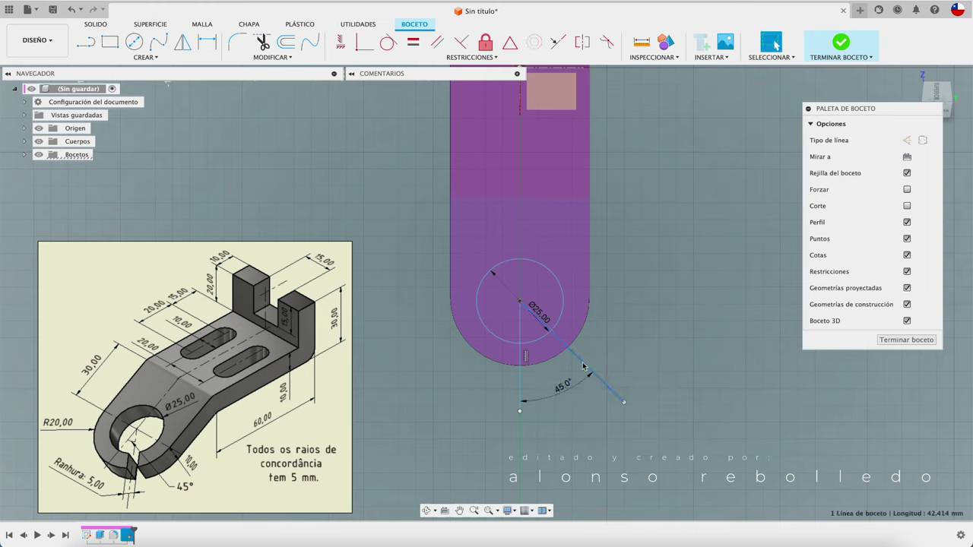
pyautogui.click(922, 141)
pyautogui.scroll(1, 654, 320)
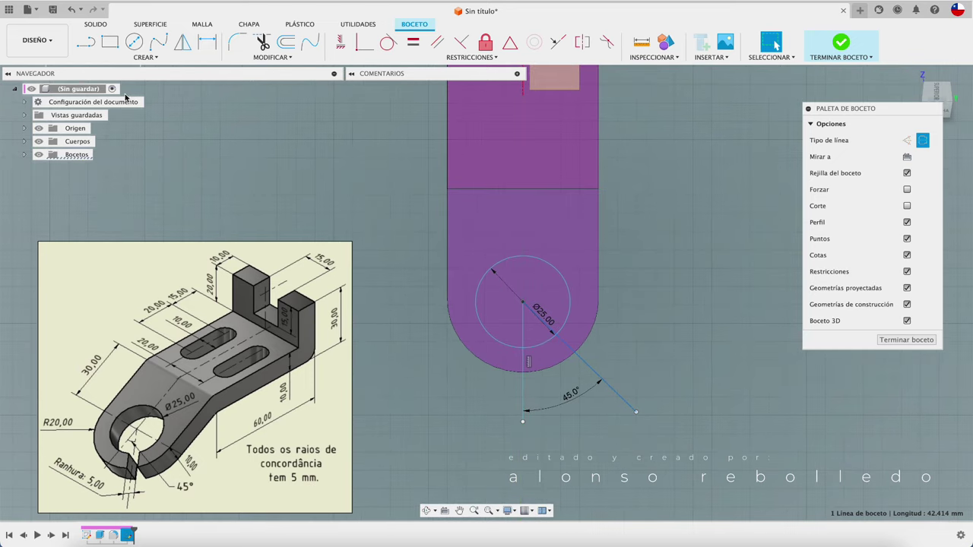
# - Draw a slot edge line from outside the ring to a point inside it
pyautogui.click(86, 41)
pyautogui.scroll(2, 497, 249)
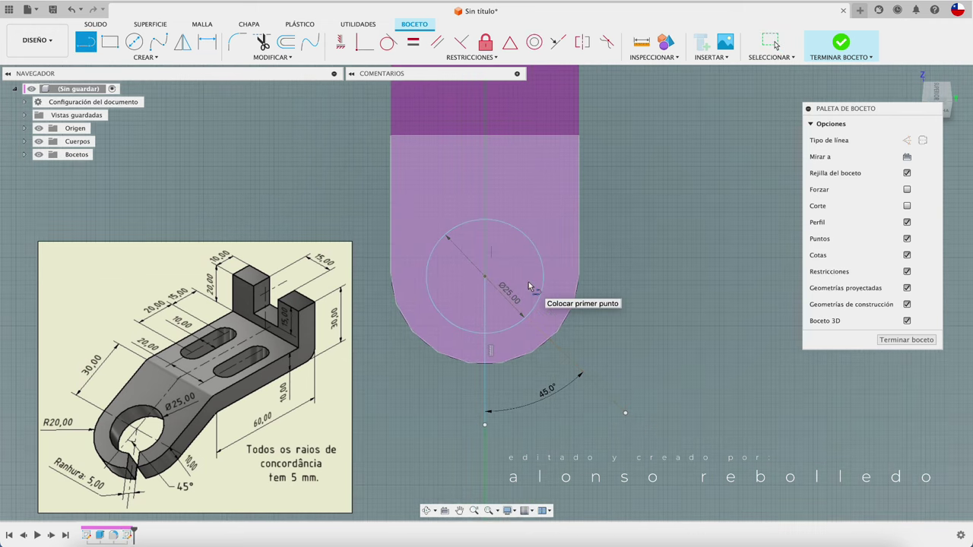
pyautogui.click(601, 418)
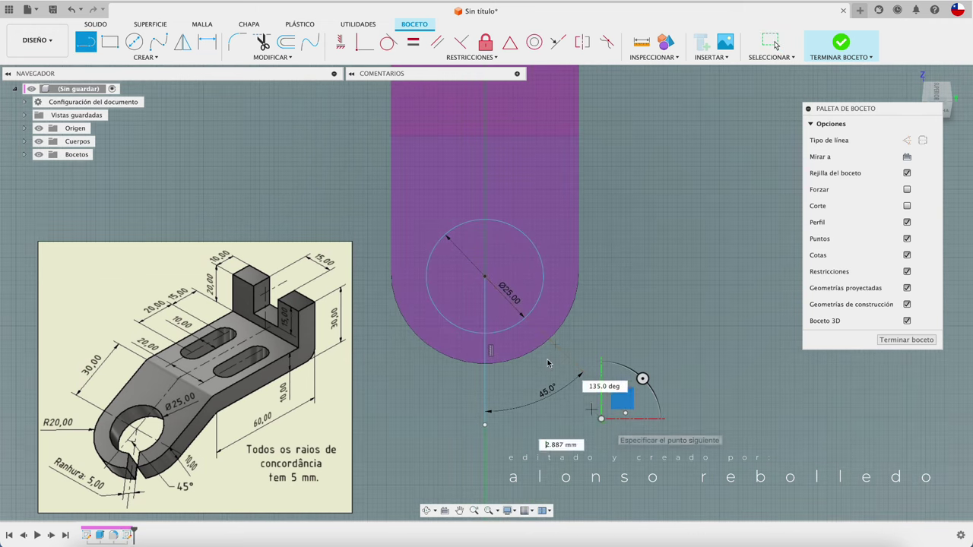
pyautogui.click(503, 316)
pyautogui.moveTo(503, 316); pyautogui.dragTo(545, 277)
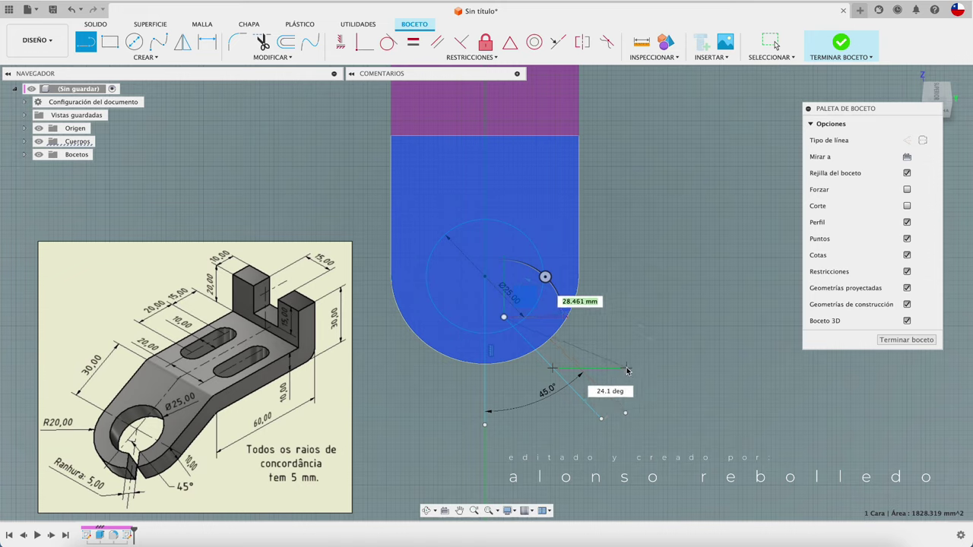
pyautogui.press('Escape')
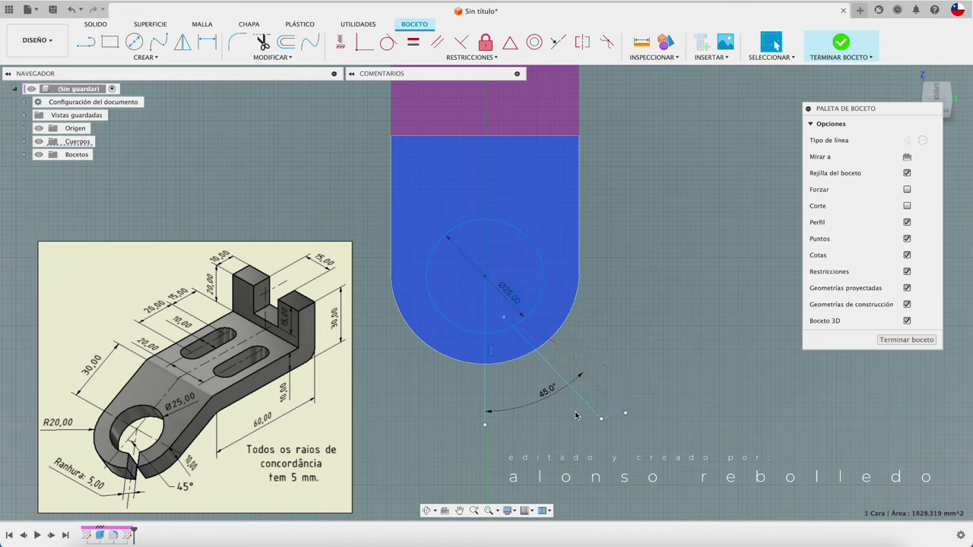
# - Make the new slot edge line parallel to the 45° construction line
pyautogui.press('d')
pyautogui.click(585, 401)
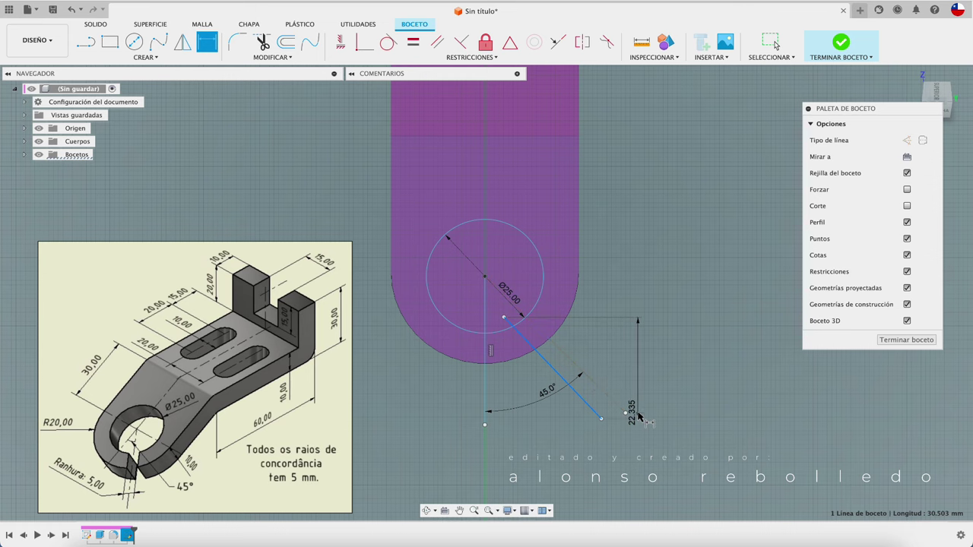
pyautogui.scroll(3, 637, 416)
pyautogui.moveTo(637, 416); pyautogui.dragTo(622, 360, button='middle')
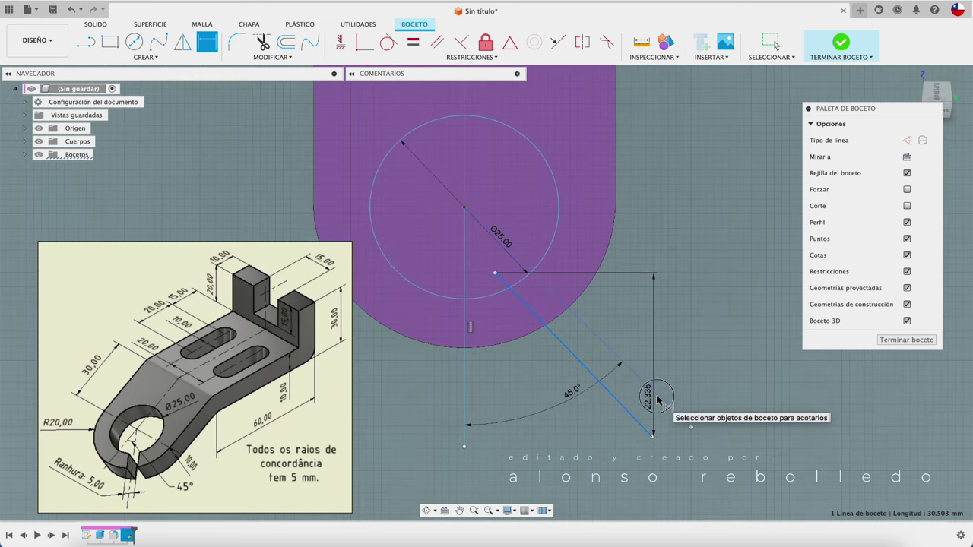
pyautogui.click(652, 393)
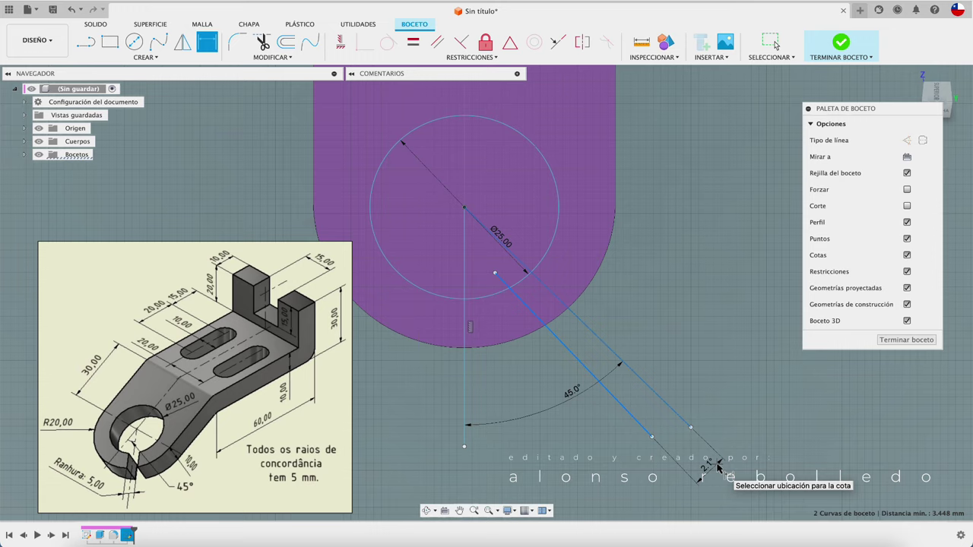
pyautogui.press('Escape')
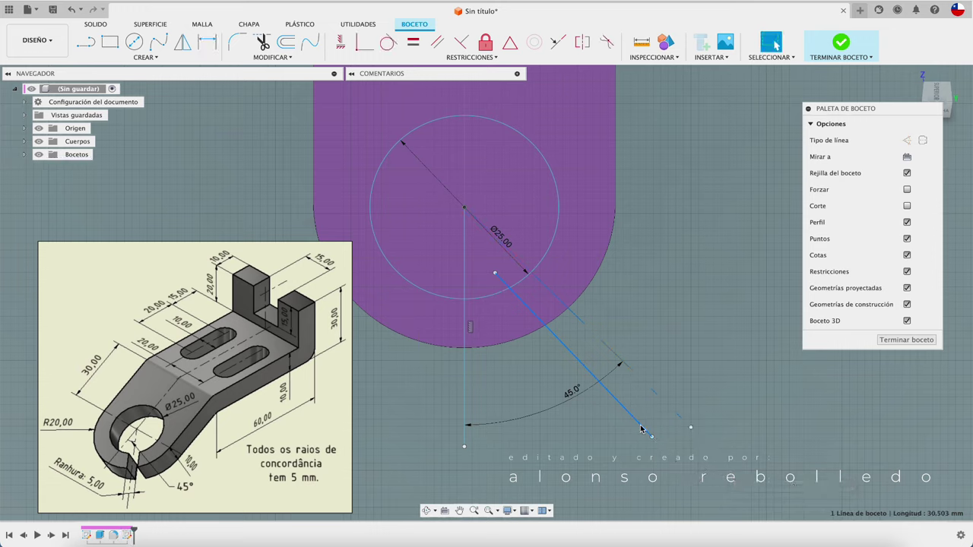
pyautogui.click(684, 346)
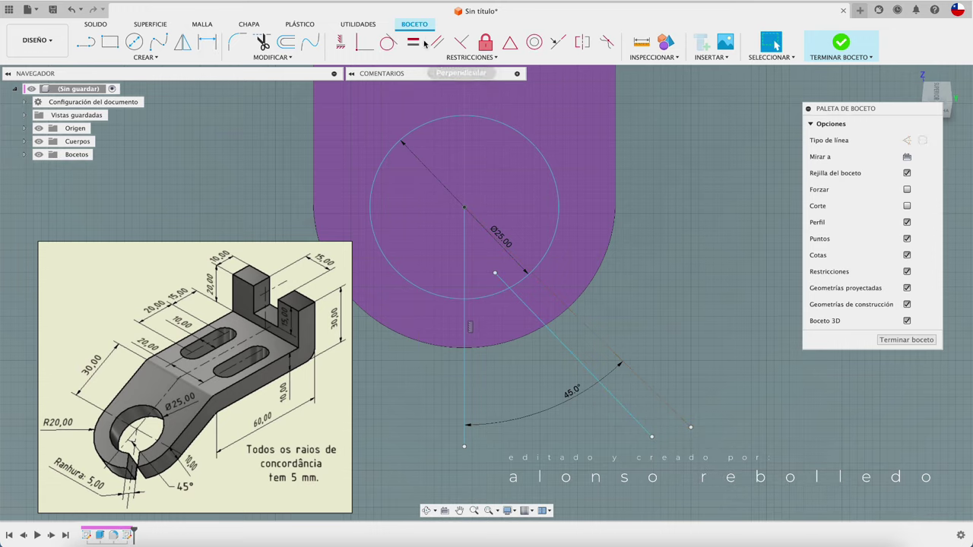
pyautogui.click(584, 368)
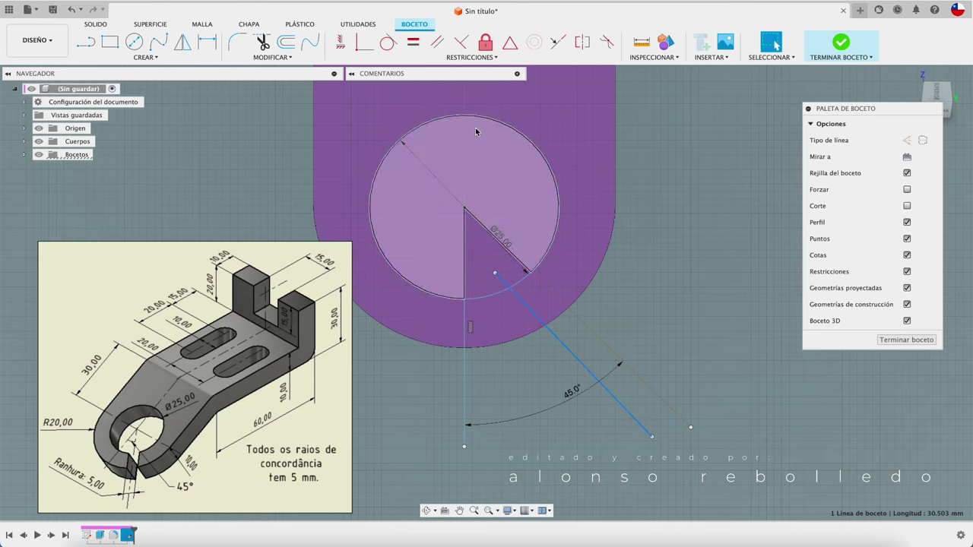
pyautogui.click(605, 346)
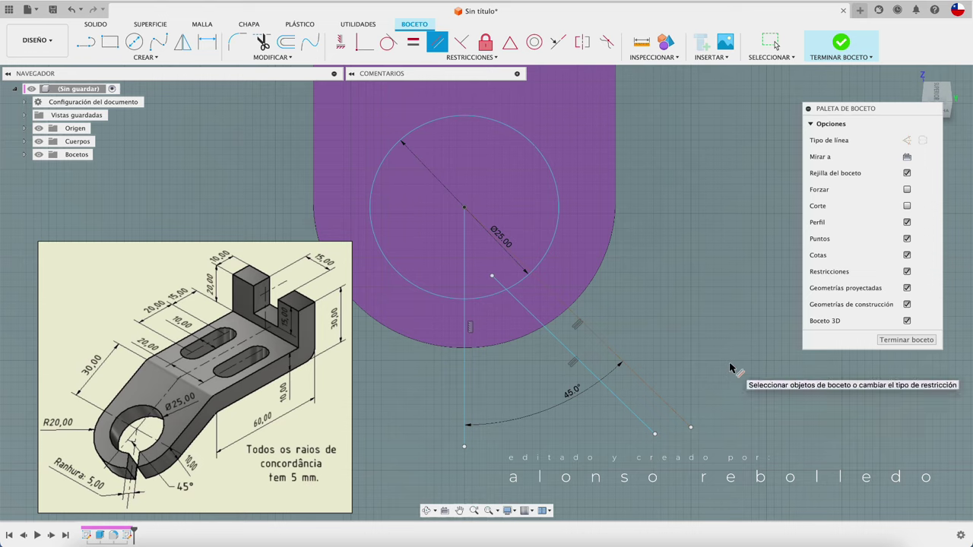
pyautogui.press('Escape')
# - Set the slot line 5 mm from the construction line, then delete that offset dimension
pyautogui.press('d')
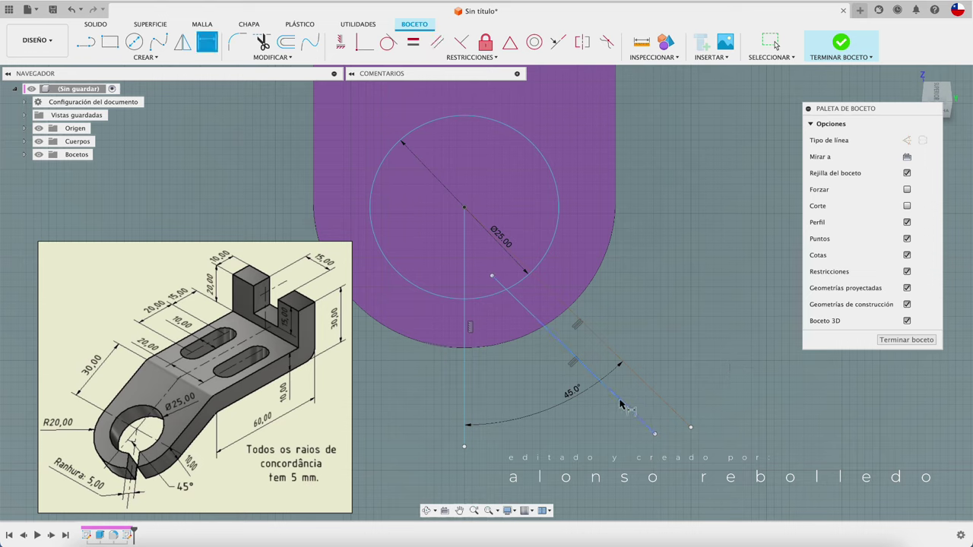
pyautogui.click(620, 404)
pyautogui.click(650, 386)
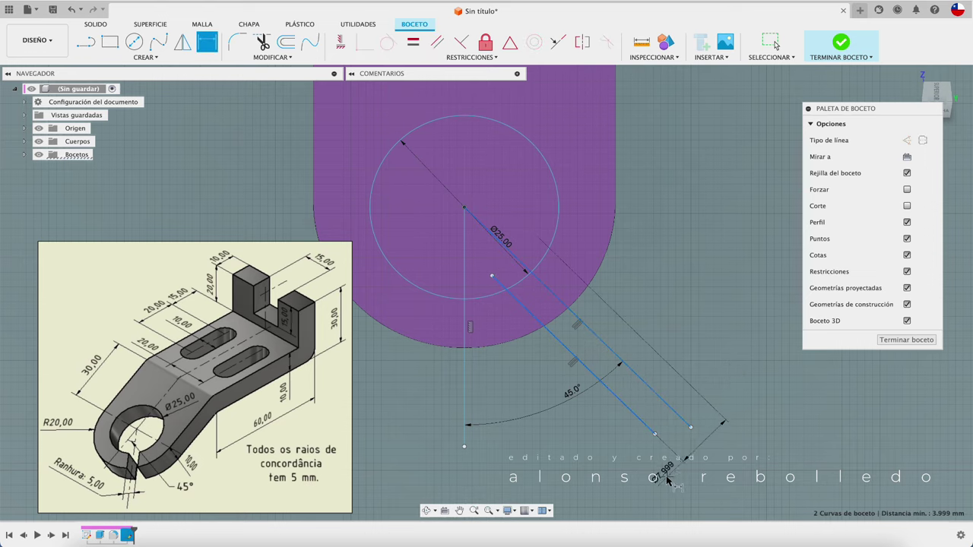
pyautogui.click(680, 475)
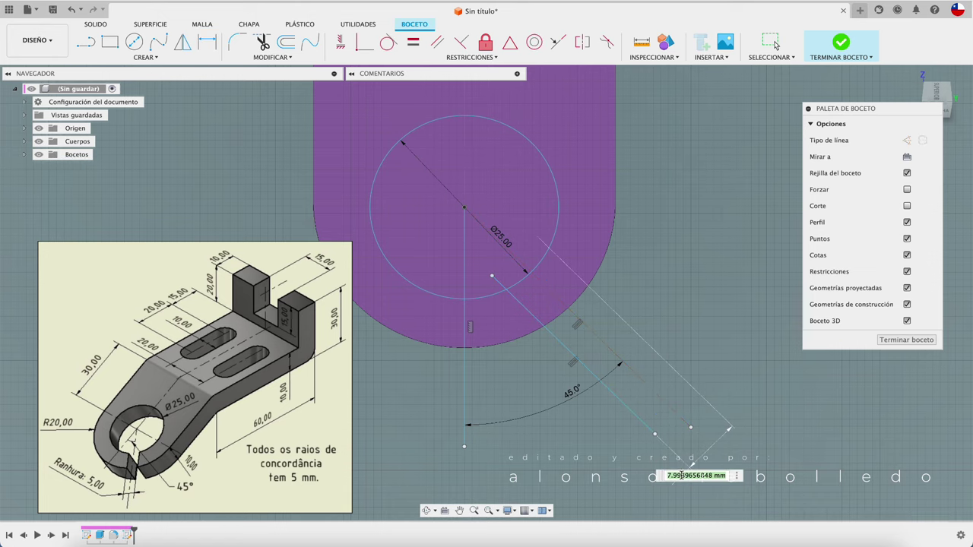
pyautogui.write('5')
pyautogui.press('Return')
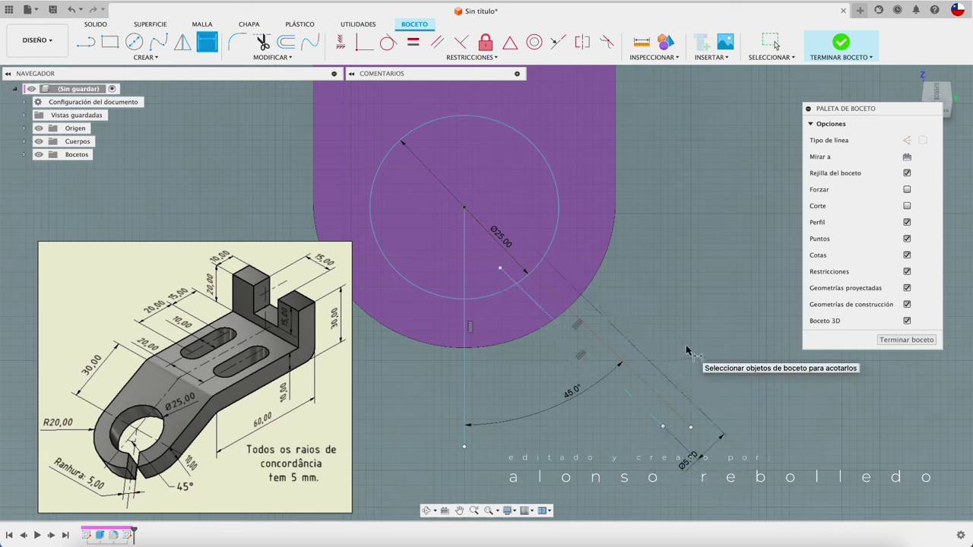
pyautogui.press('Escape')
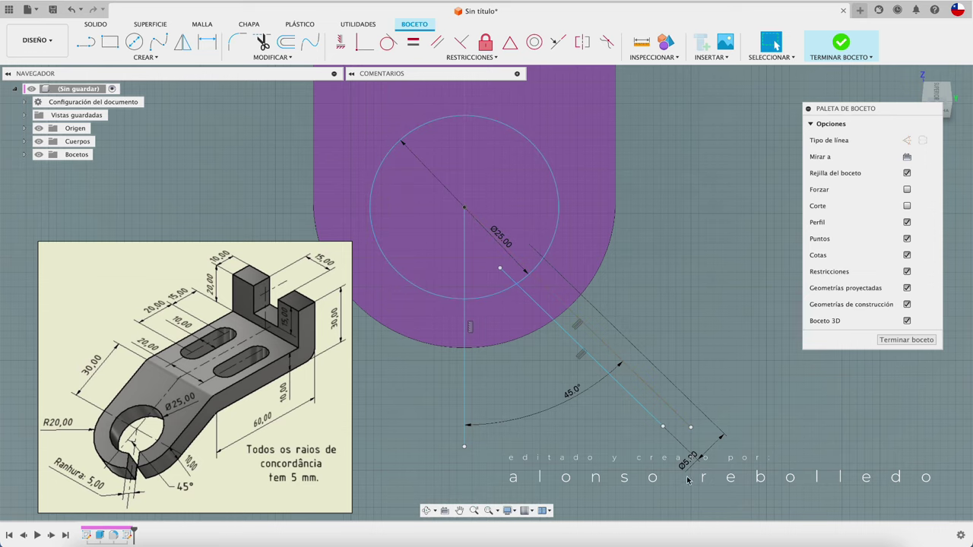
pyautogui.press('Delete')
# - Mirror the slot edge line across the 45° construction line and start extruding the wedge profile
pyautogui.click(571, 338)
pyautogui.click(183, 43)
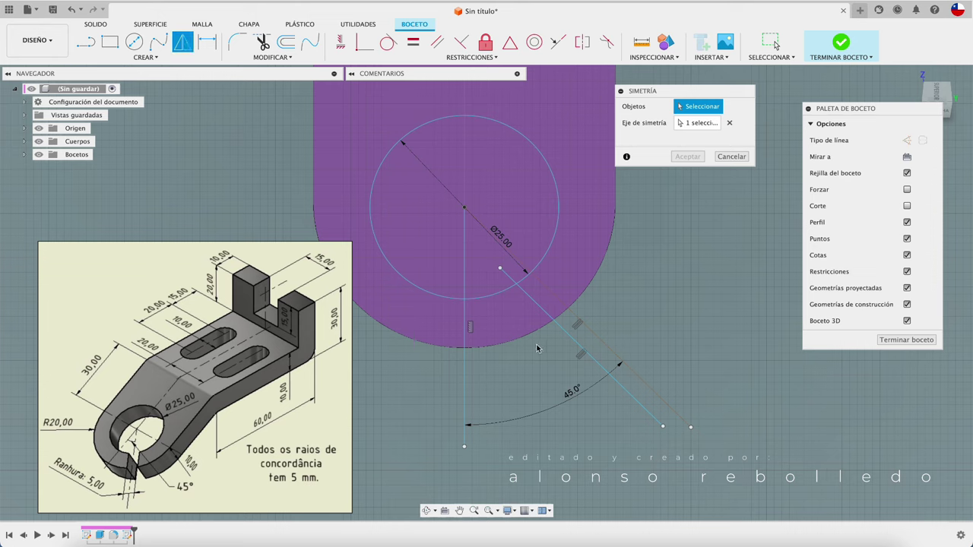
pyautogui.click(564, 333)
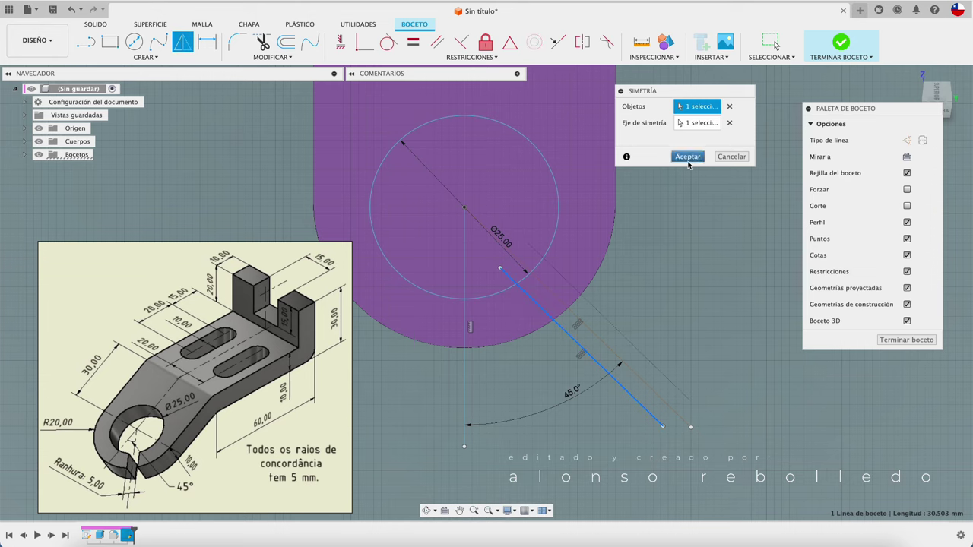
pyautogui.click(687, 156)
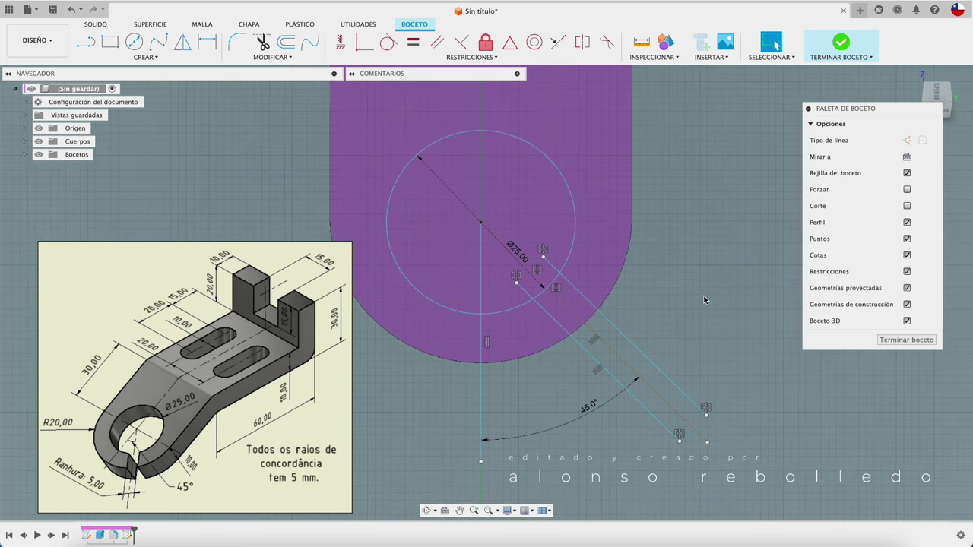
pyautogui.press('e')
pyautogui.click(564, 311)
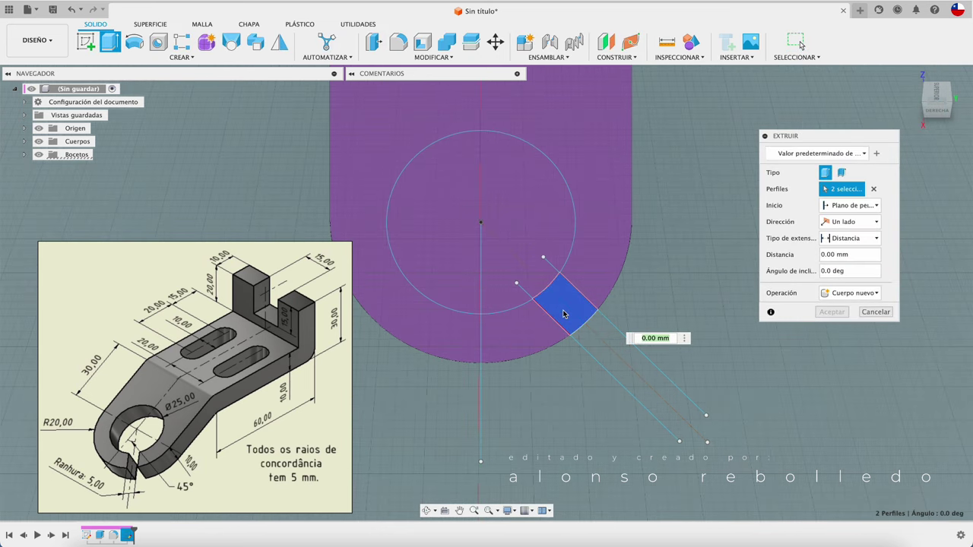
# - Add the ring profiles and cut the slot about 29 mm through the ring end
pyautogui.click(537, 261)
pyautogui.click(512, 269)
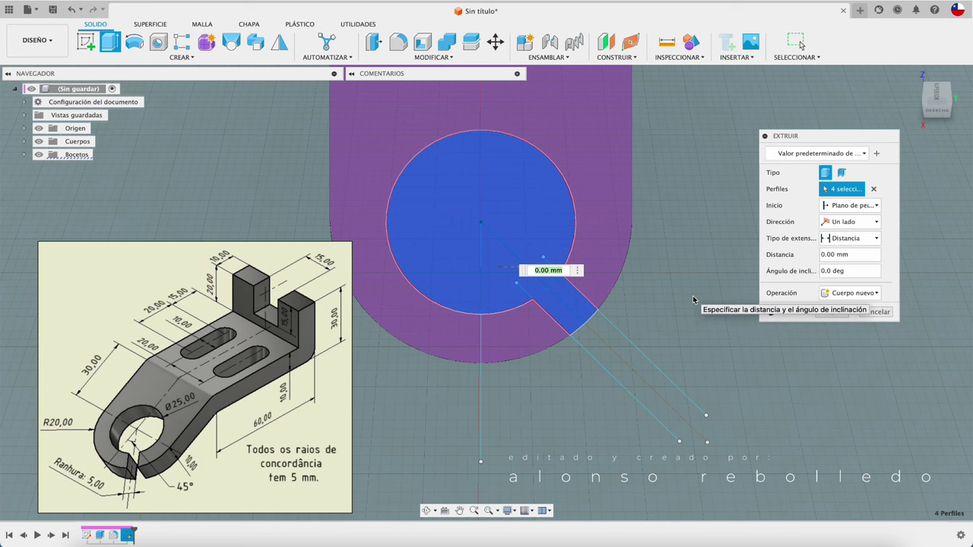
pyautogui.keyDown('shift'); pyautogui.moveTo(693, 299); pyautogui.dragTo(460, 282, button='middle'); pyautogui.keyUp('shift')
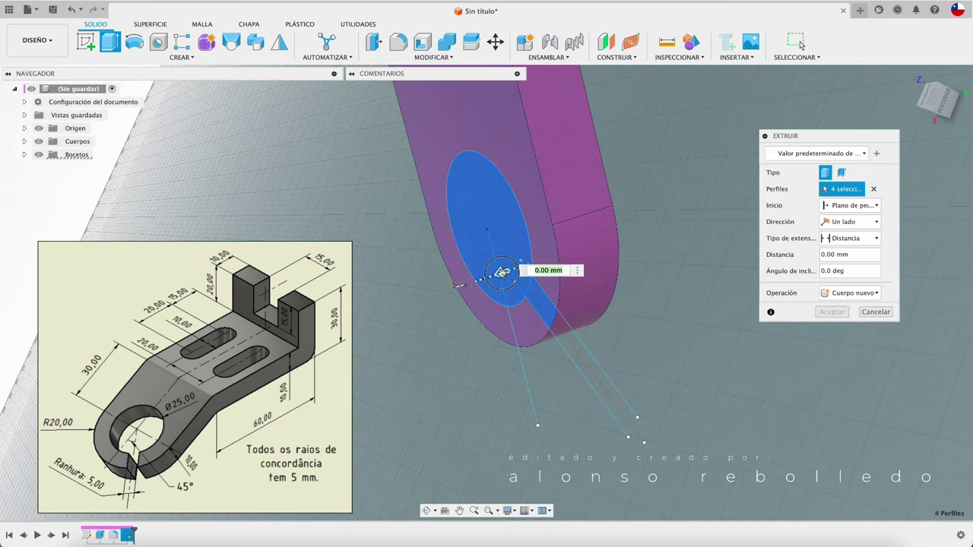
pyautogui.moveTo(501, 272); pyautogui.dragTo(675, 215)
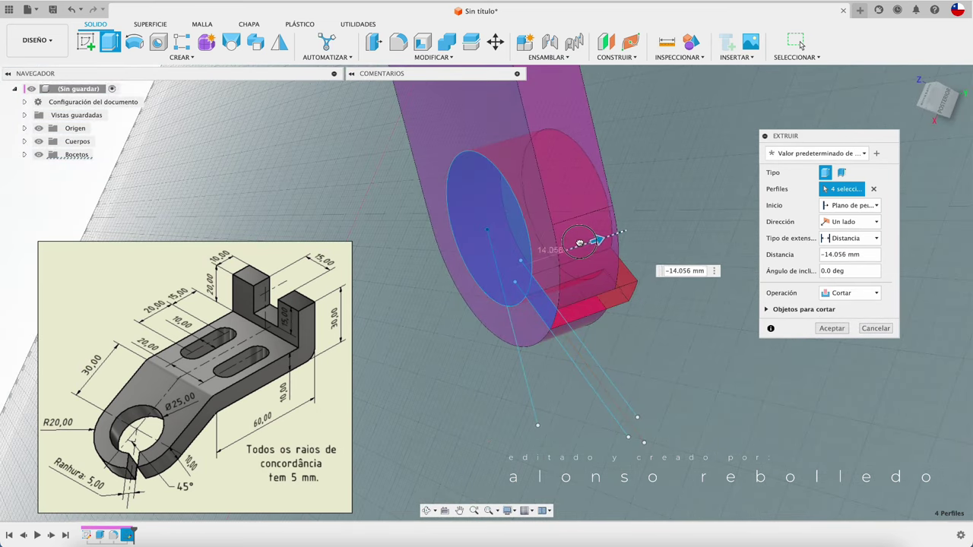
pyautogui.click(832, 328)
pyautogui.moveTo(835, 329)
pyautogui.keyDown('shift'); pyautogui.mouseDown(button='middle')
pyautogui.moveTo(729, 348)
pyautogui.moveTo(493, 364)
pyautogui.moveTo(433, 285)
pyautogui.mouseUp(button='middle'); pyautogui.keyUp('shift')
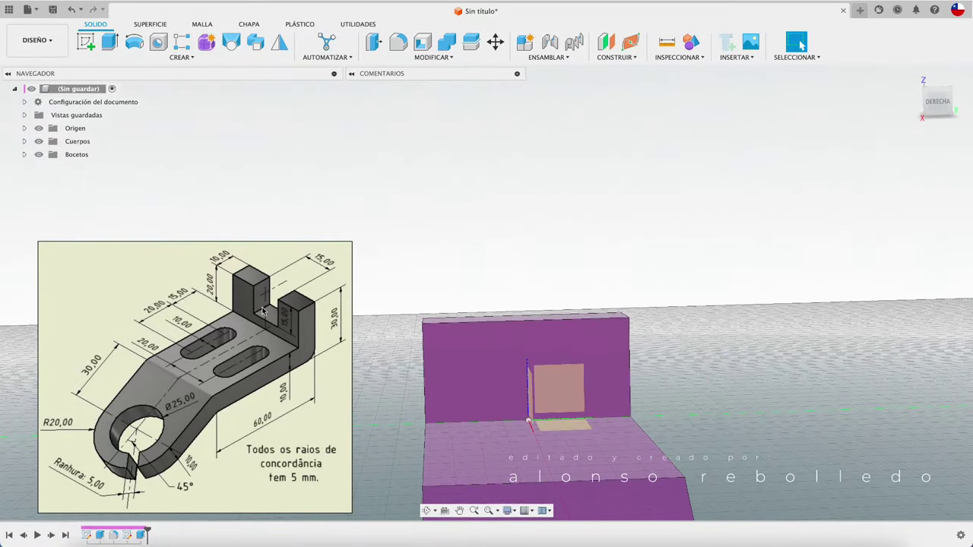
# - Face the upright wall, sketch on it, and draw a vertical centre line set as an axis
pyautogui.keyDown('shift'); pyautogui.moveTo(262, 310); pyautogui.dragTo(471, 331, button='middle'); pyautogui.keyUp('shift')
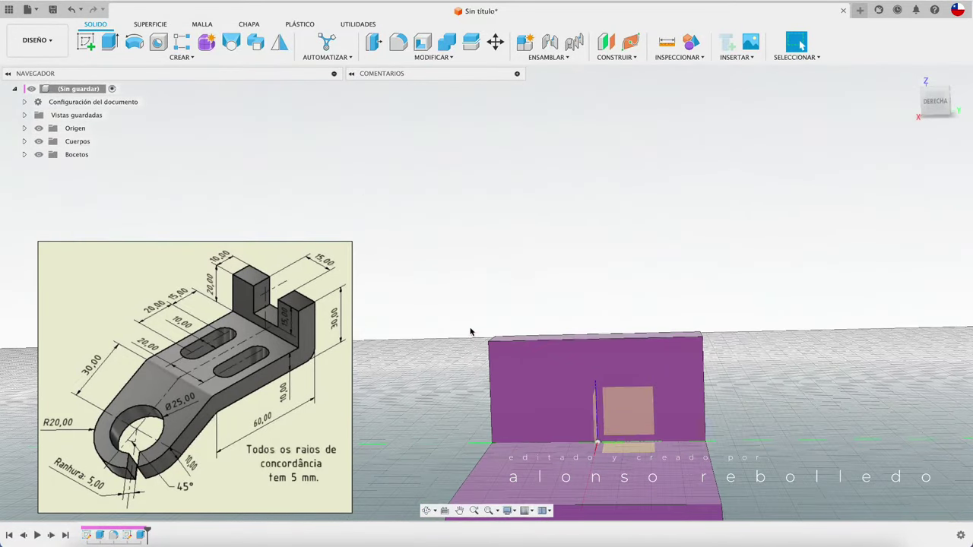
pyautogui.click(445, 512)
pyautogui.click(582, 371)
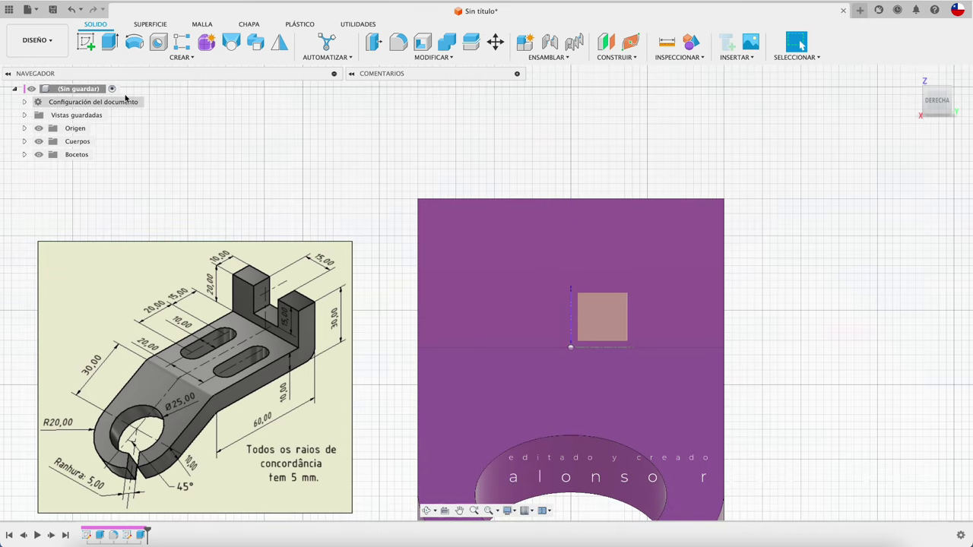
pyautogui.click(83, 42)
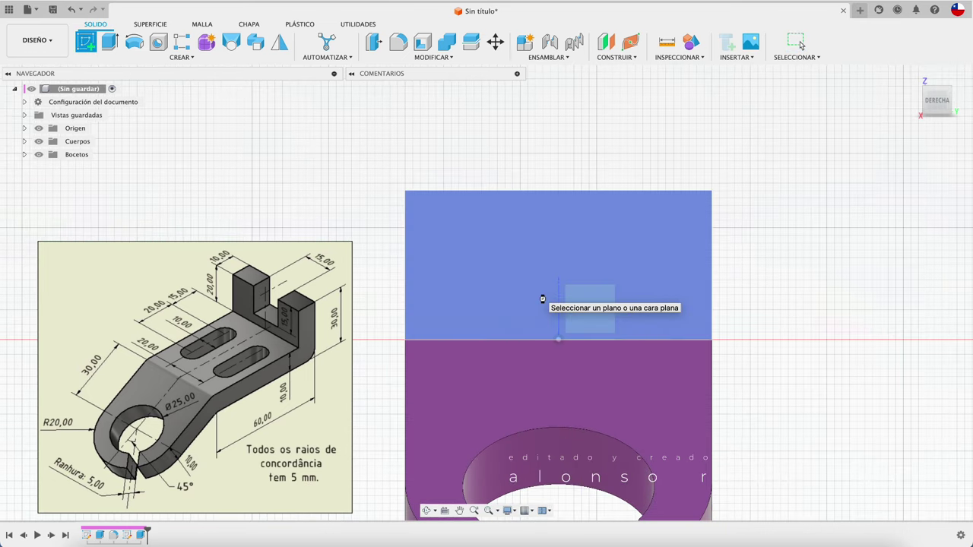
pyautogui.click(540, 298)
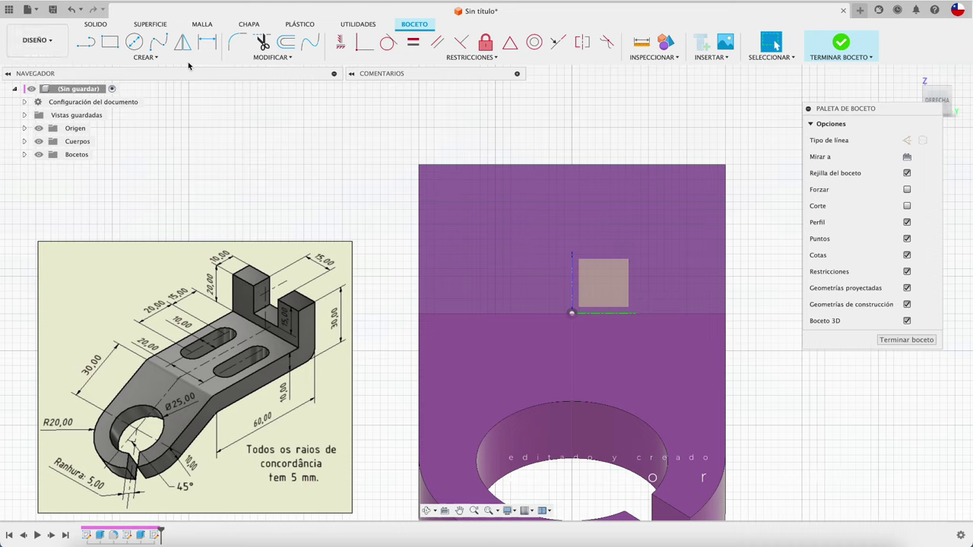
pyautogui.press('l')
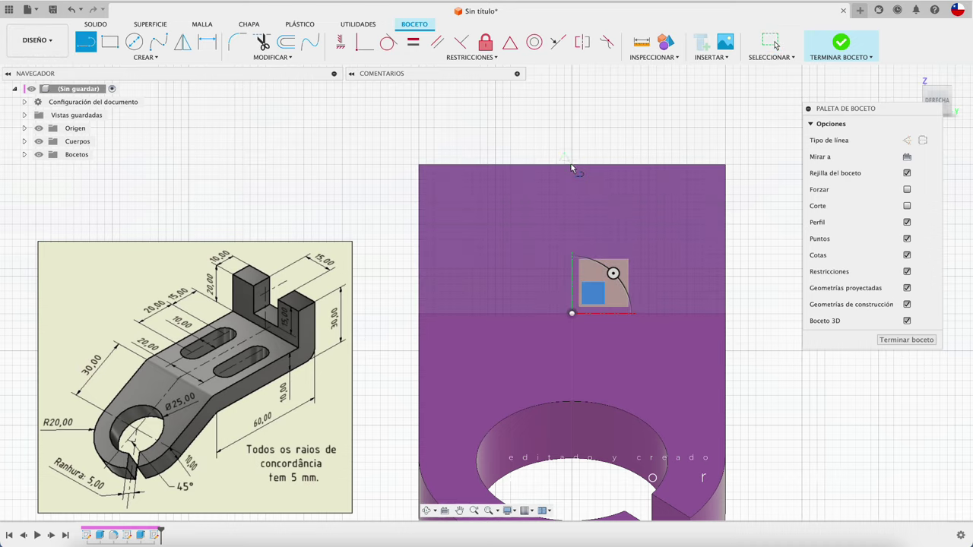
pyautogui.click(572, 165)
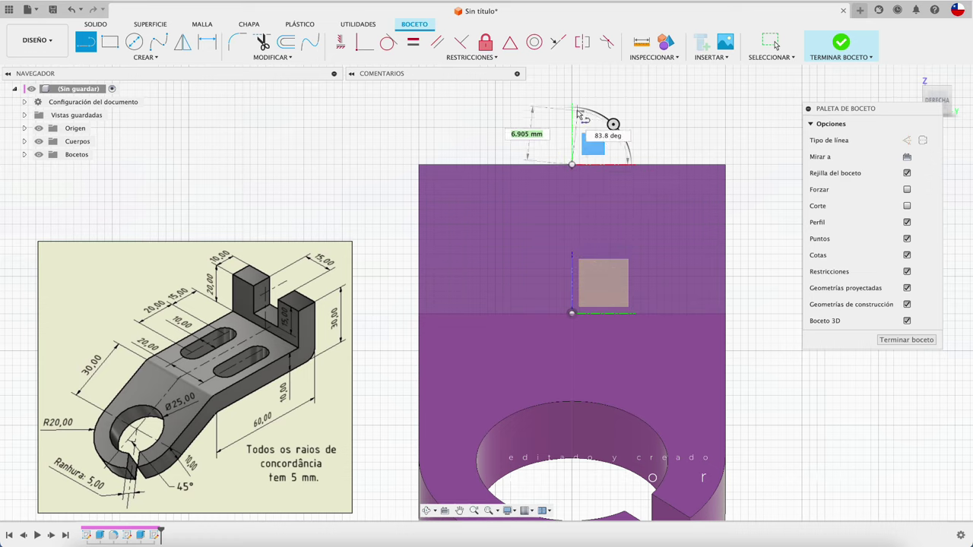
pyautogui.click(572, 312)
pyautogui.press('Escape')
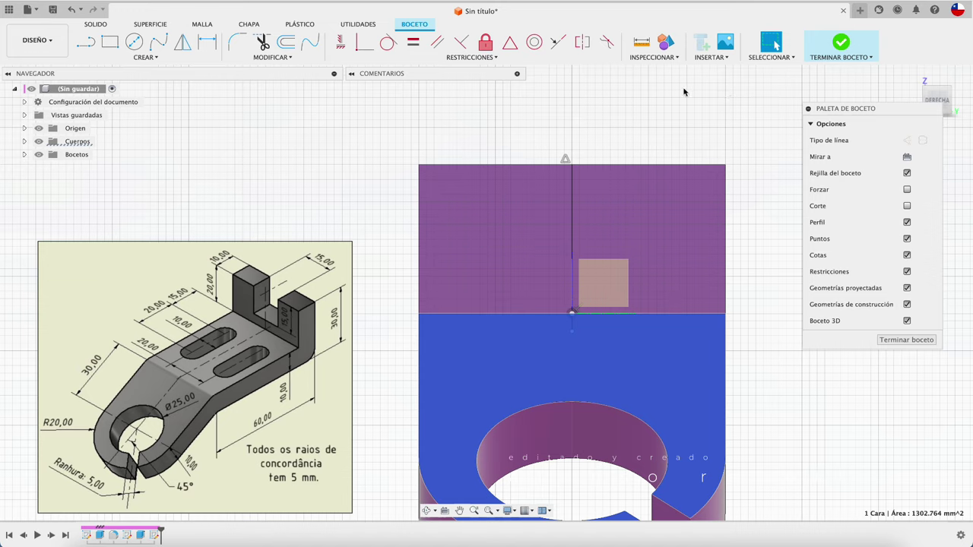
pyautogui.click(571, 219)
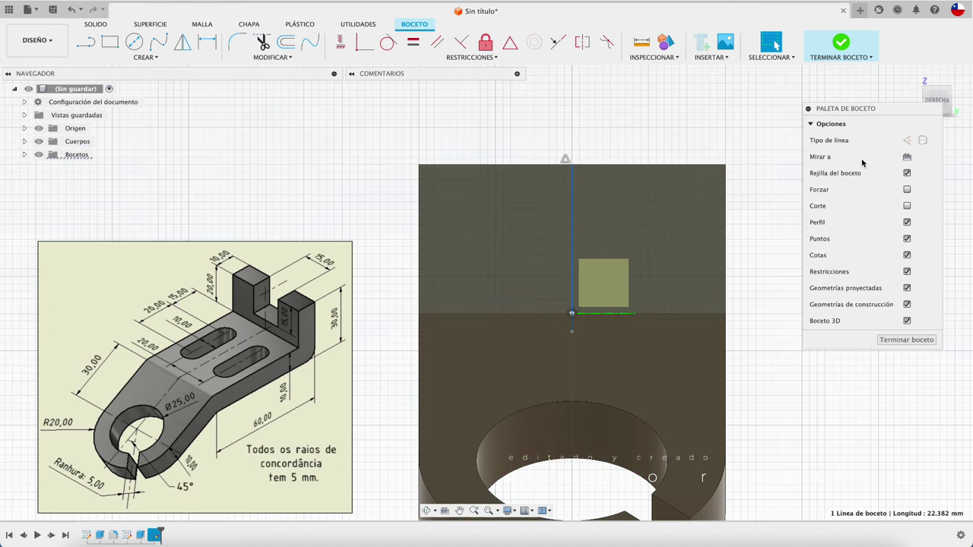
pyautogui.click(922, 142)
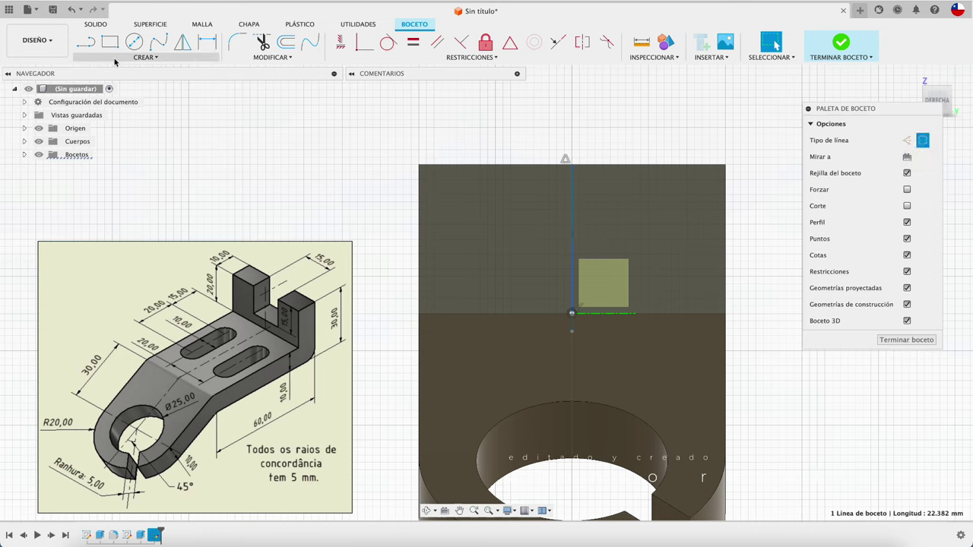
# - Draw the L-shaped half-notch outline from the axis top, down the wall and across
pyautogui.click(86, 43)
pyautogui.click(564, 159)
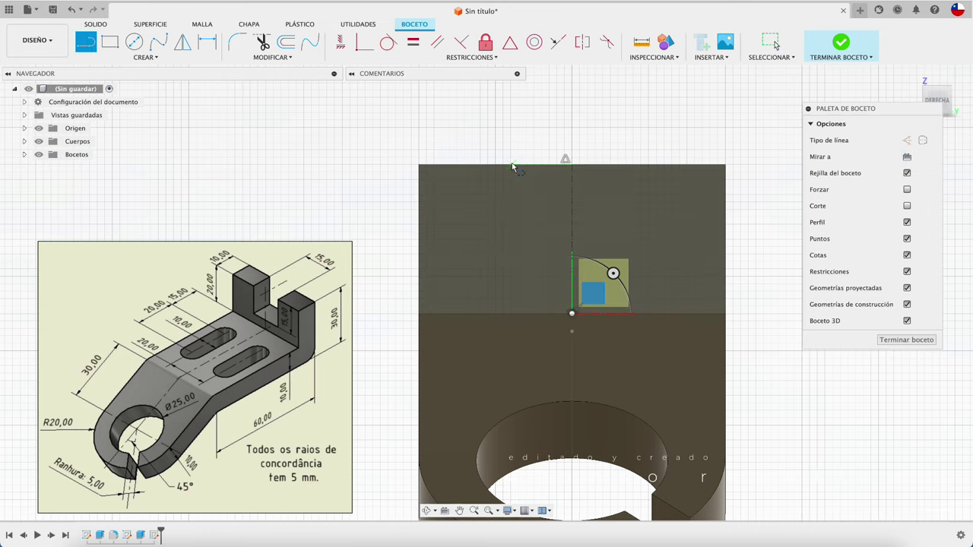
pyautogui.click(511, 165)
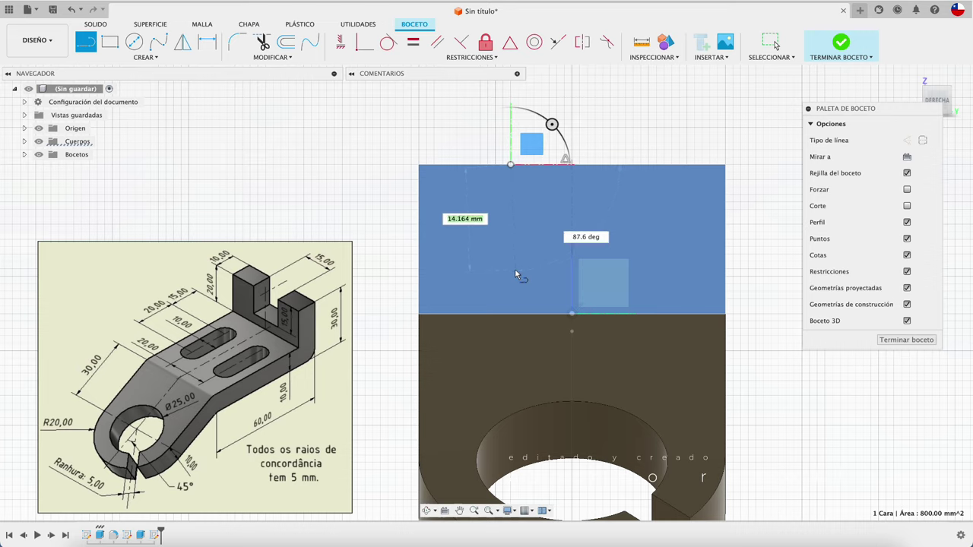
pyautogui.click(511, 269)
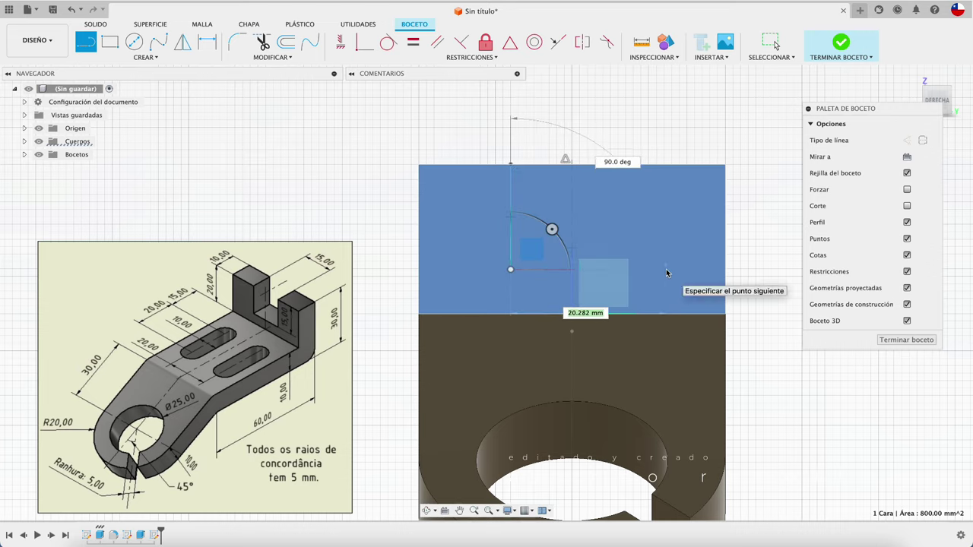
pyautogui.click(666, 270)
pyautogui.press('Escape')
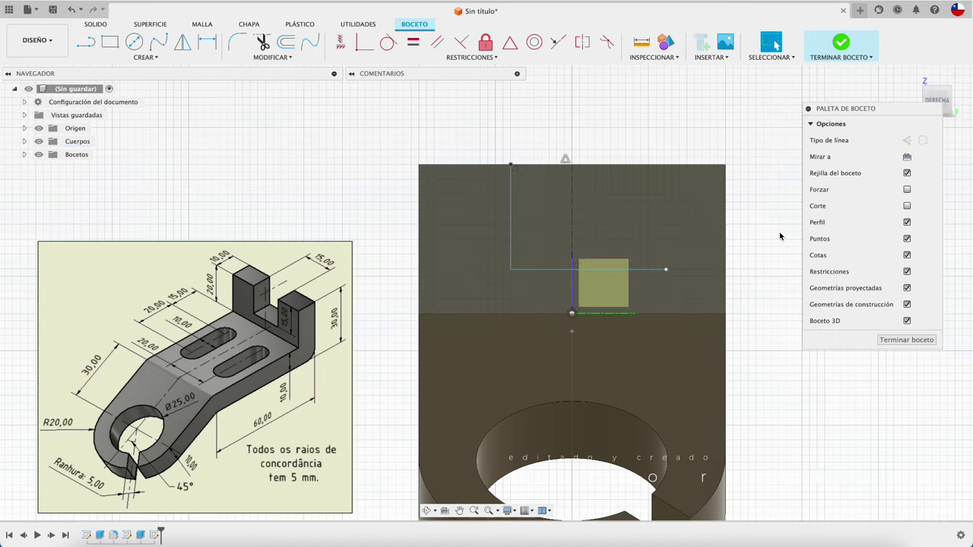
# - Trim the extra bottom line and dimension the notch 15 mm deep and 7.50 mm half-width
pyautogui.press('t')
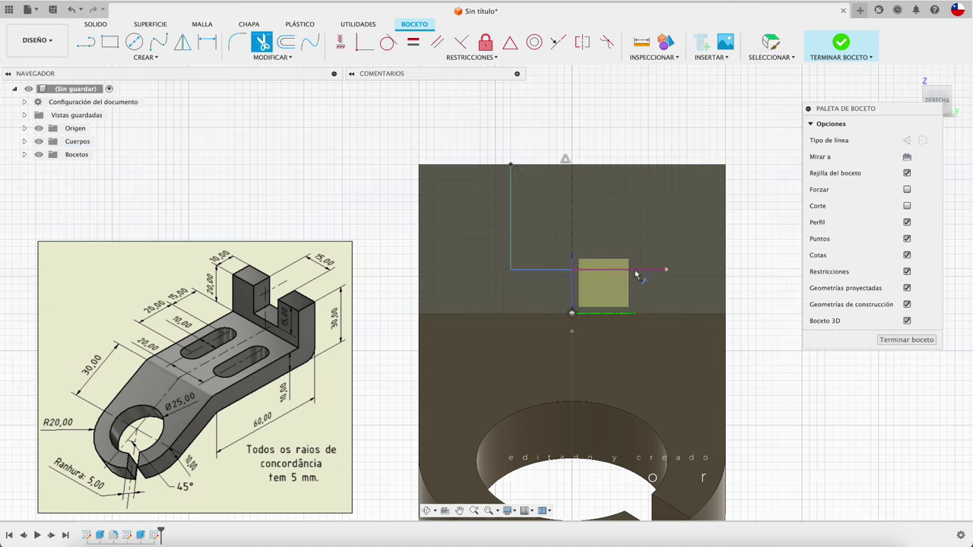
pyautogui.click(636, 268)
pyautogui.press('d')
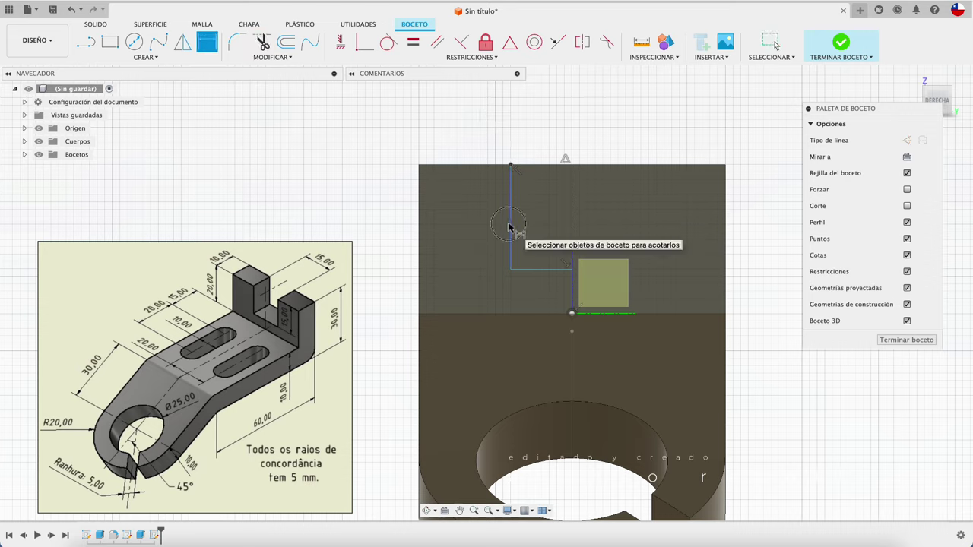
pyautogui.click(511, 228)
pyautogui.click(380, 225)
pyautogui.write('15')
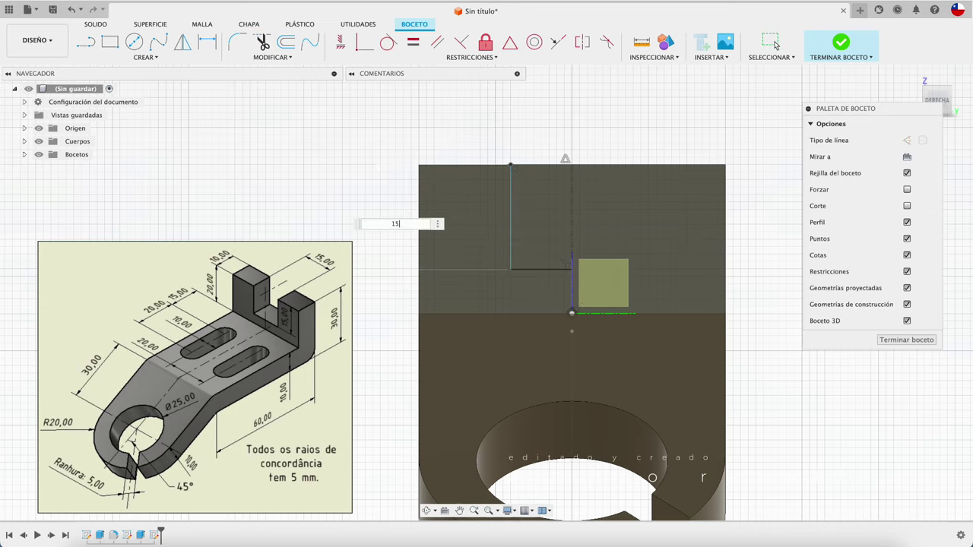
pyautogui.press('Return')
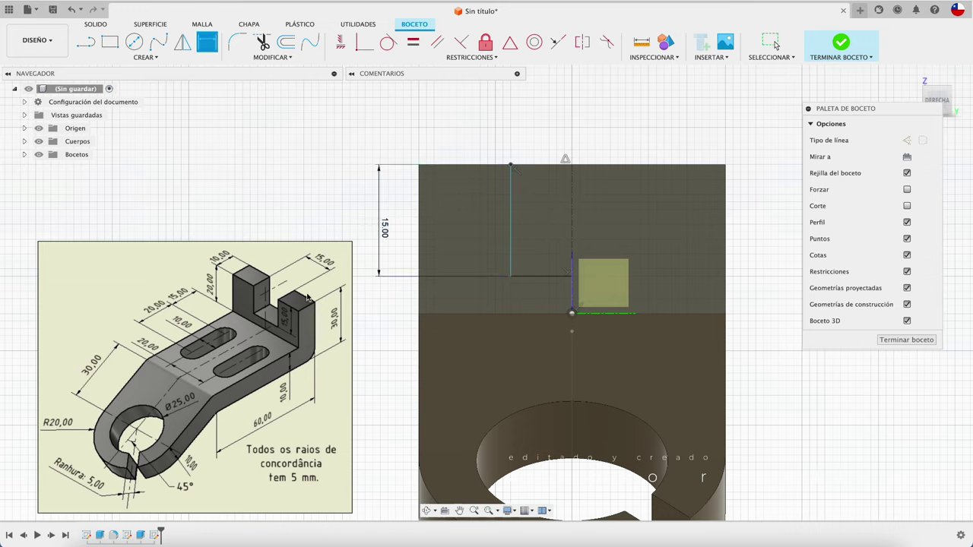
pyautogui.click(541, 275)
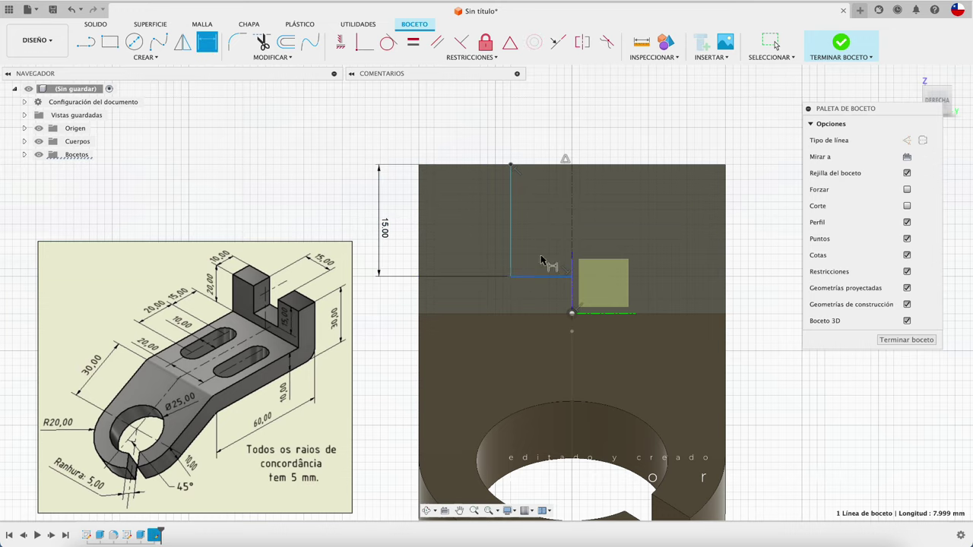
pyautogui.click(543, 114)
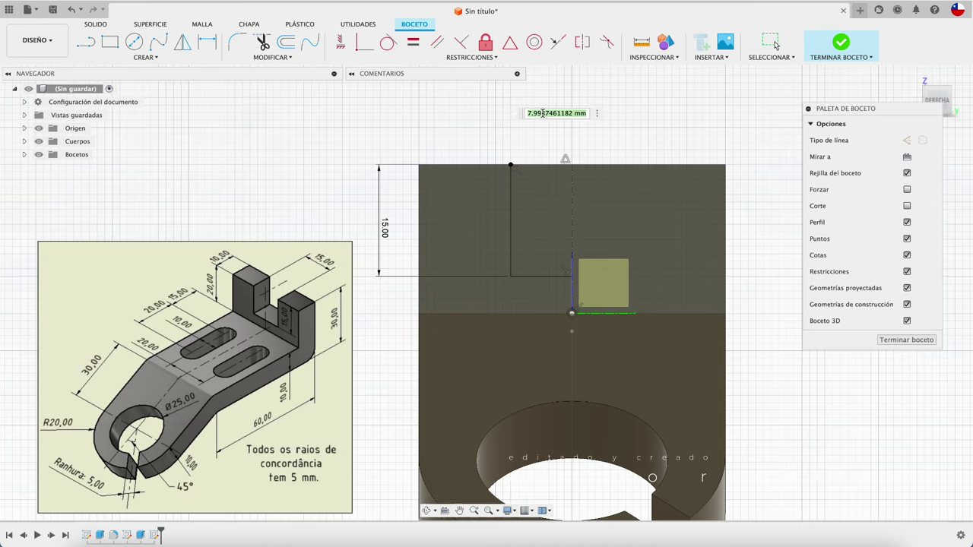
pyautogui.write('7.5')
pyautogui.press('Return')
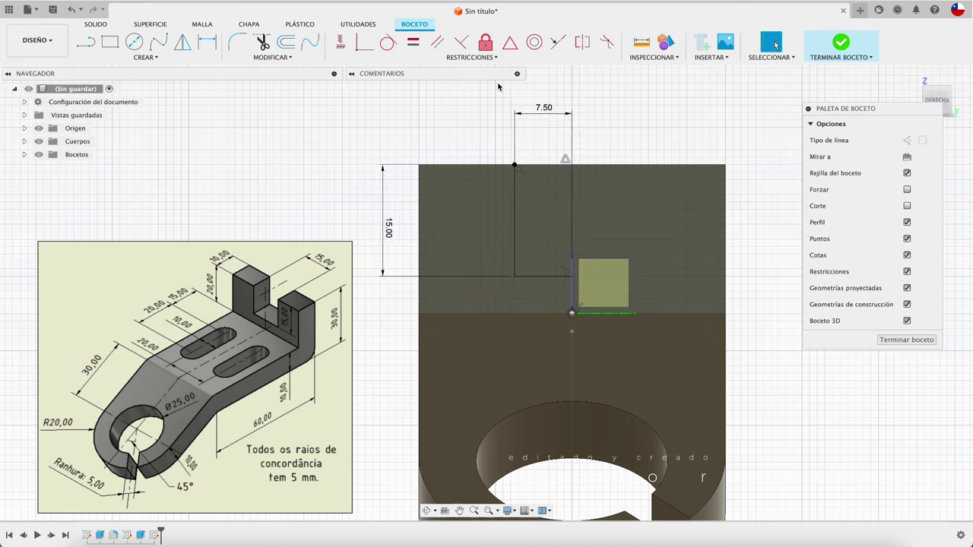
# - Mirror the notch side and bottom lines across the vertical axis
pyautogui.click(182, 41)
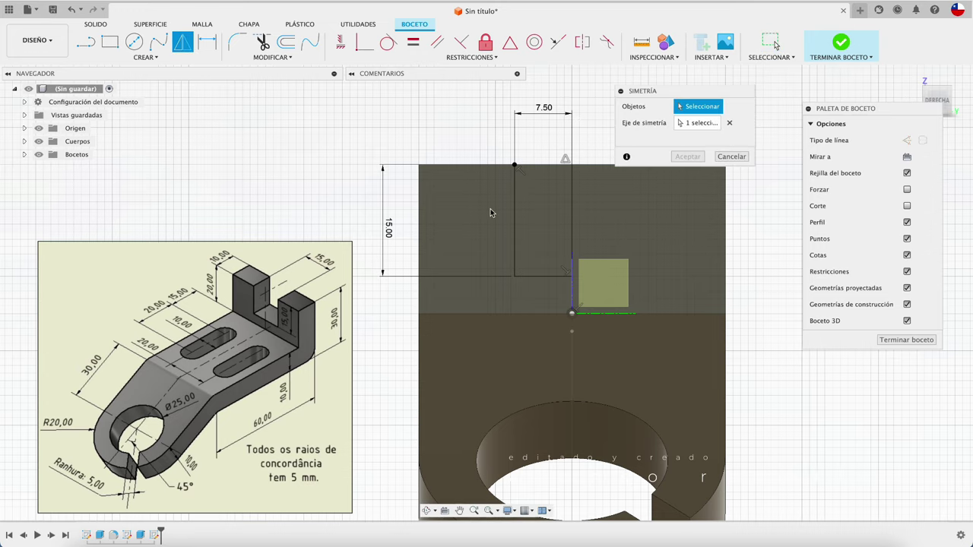
pyautogui.click(514, 227)
pyautogui.click(536, 276)
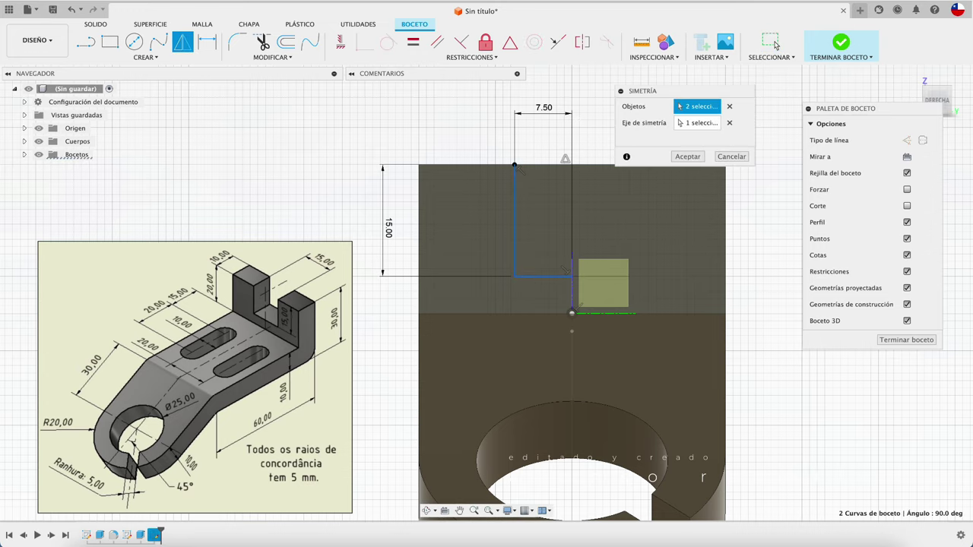
pyautogui.click(687, 157)
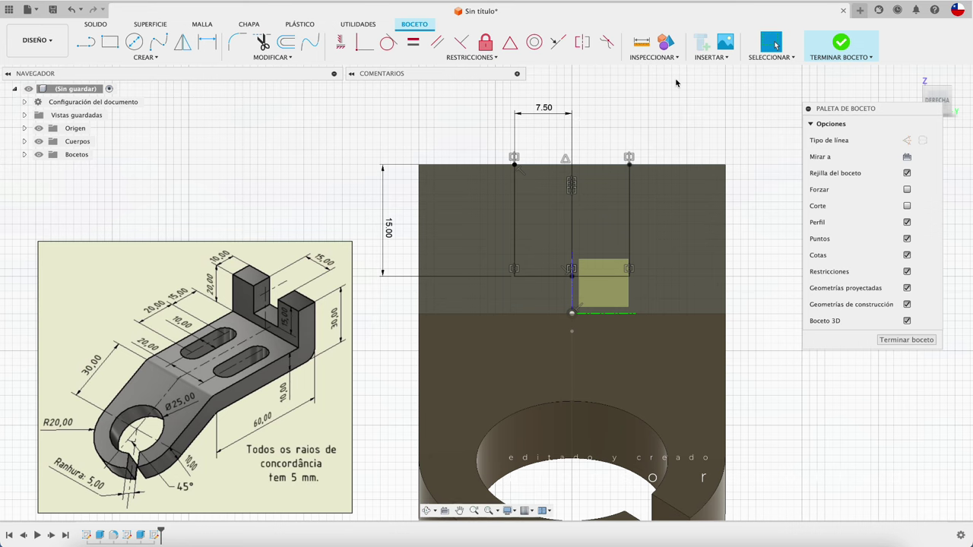
# - Cut the two notch profiles down through the upright wall
pyautogui.press('e')
pyautogui.click(600, 213)
pyautogui.click(525, 216)
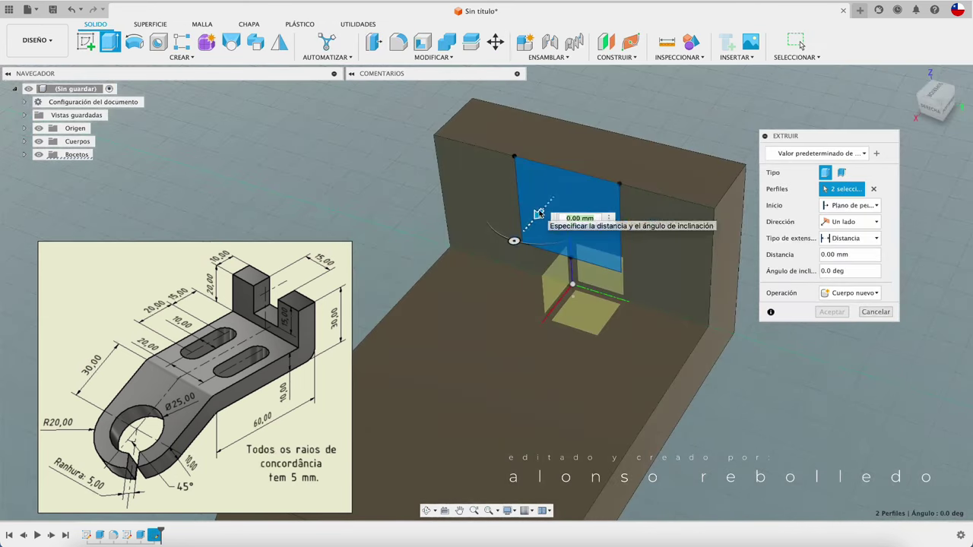
pyautogui.moveTo(530, 216); pyautogui.dragTo(686, 80)
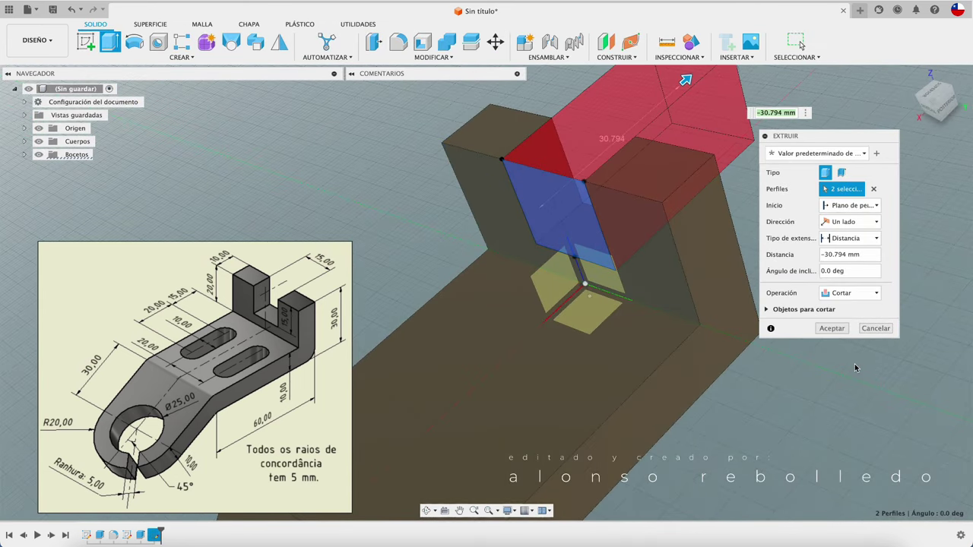
pyautogui.click(831, 328)
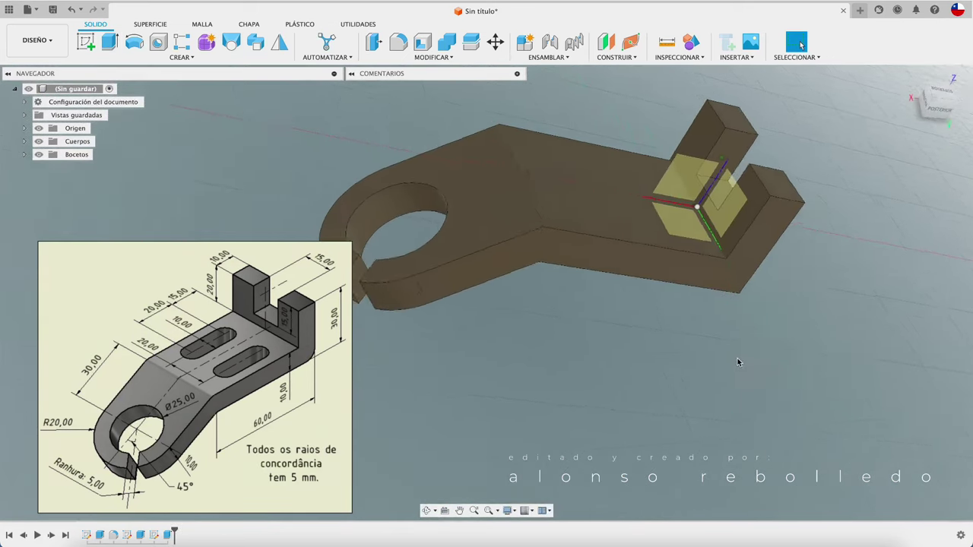
# - View the bracket's flat top face square-on with Look At
pyautogui.keyDown('shift'); pyautogui.moveTo(737, 362); pyautogui.dragTo(411, 219, button='middle'); pyautogui.keyUp('shift')
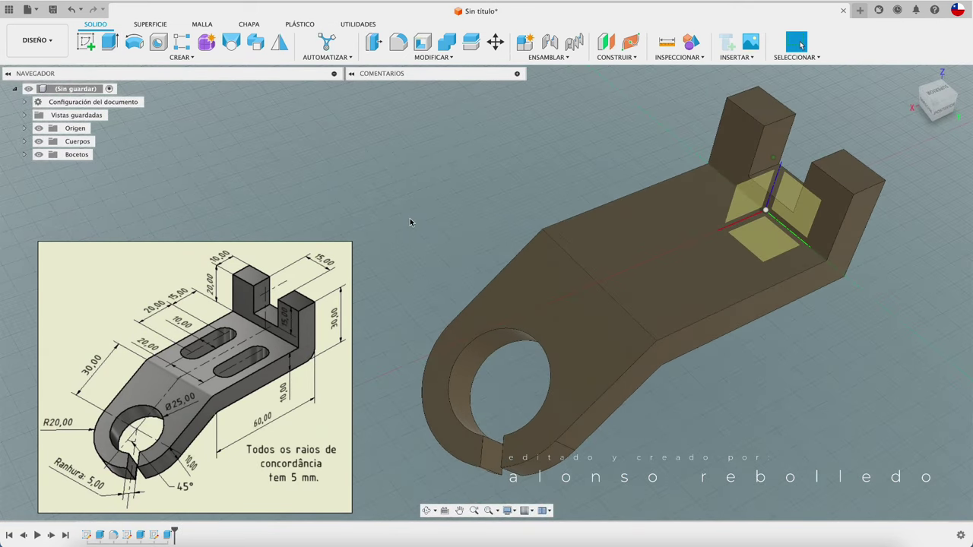
pyautogui.scroll(3, 411, 219)
pyautogui.click(445, 511)
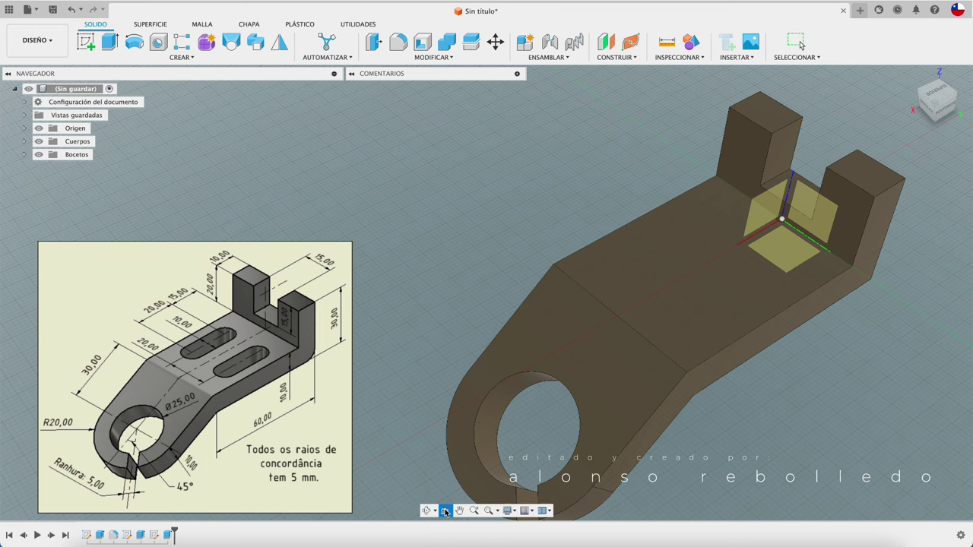
pyautogui.click(653, 313)
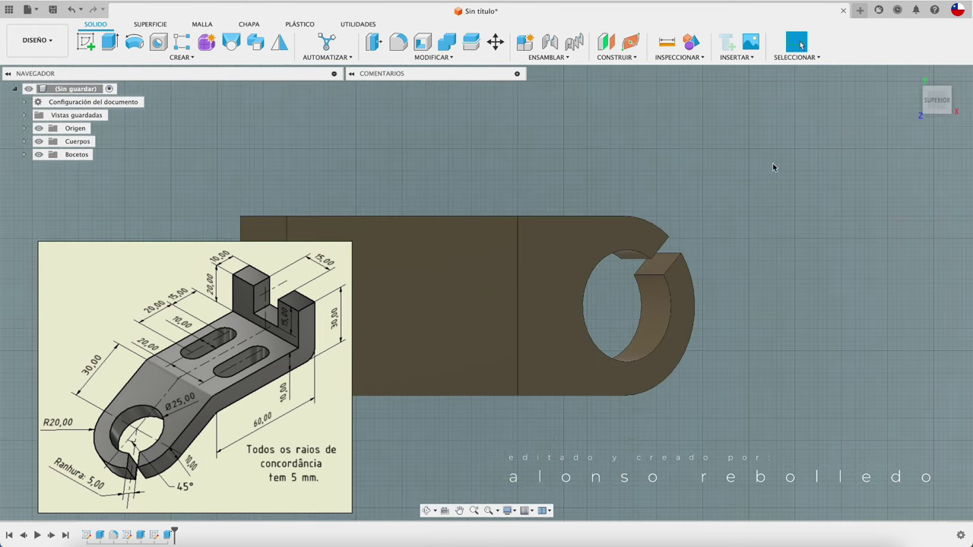
# - Start a sketch on the bracket's top face, with the view turned so the part runs vertically
pyautogui.click(967, 85)
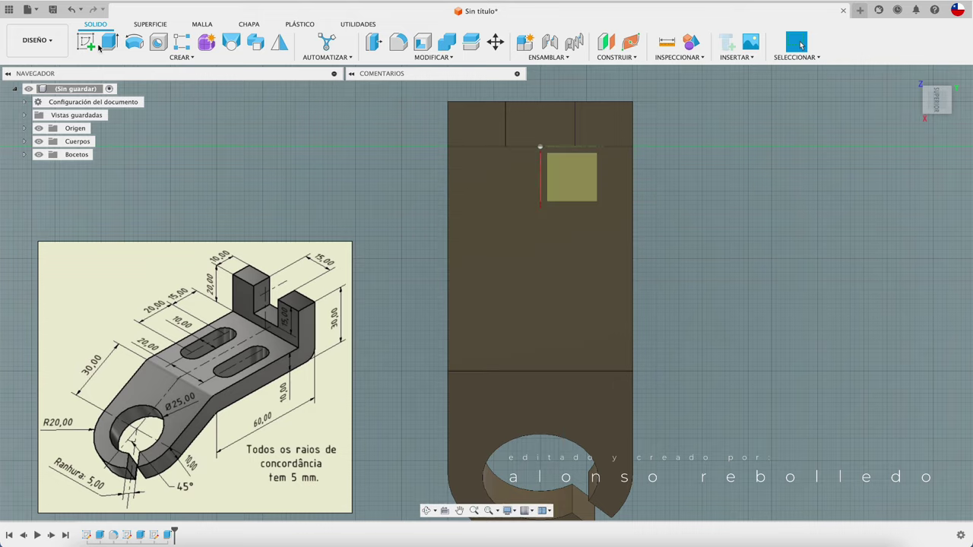
pyautogui.click(86, 42)
pyautogui.click(502, 275)
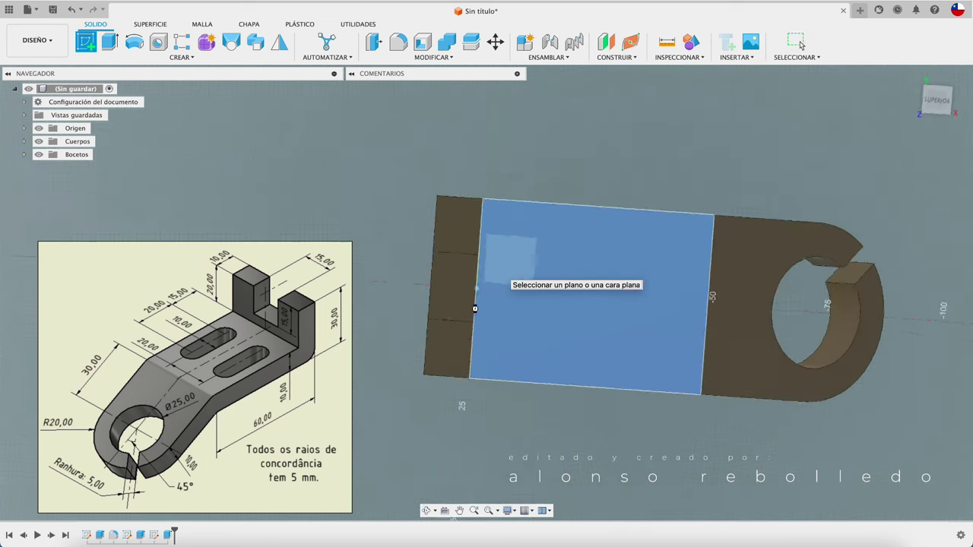
pyautogui.click(967, 90)
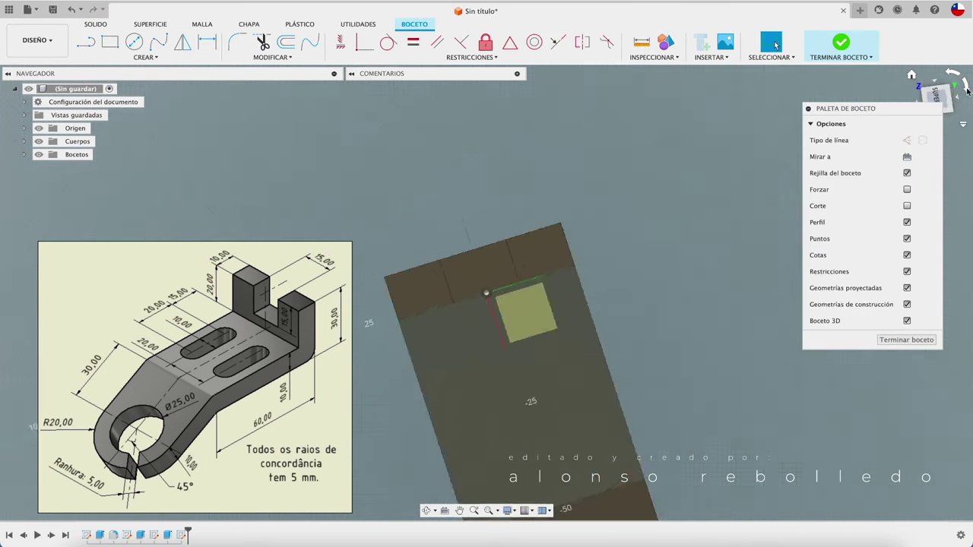
# - Draw a vertical centre-to-centre slot to the left of the centre line
pyautogui.click(156, 58)
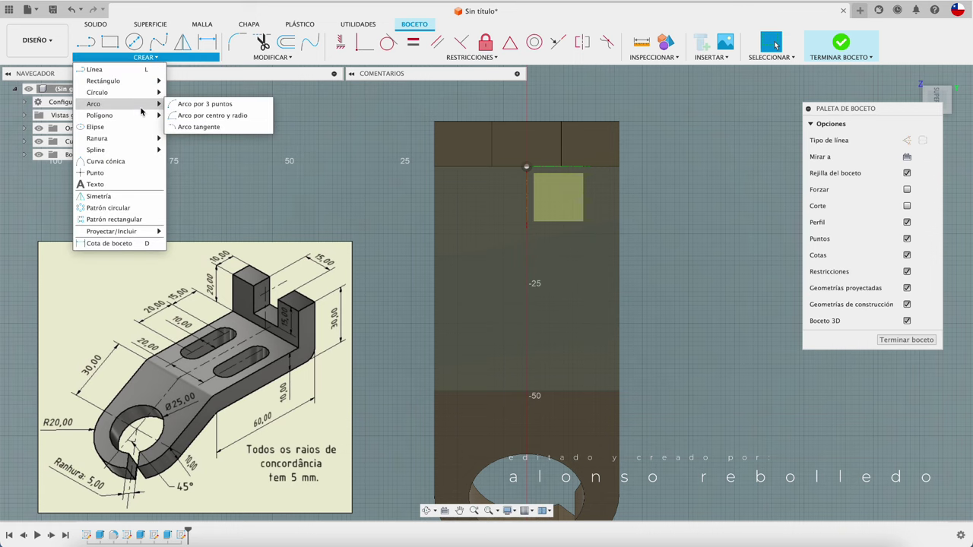
pyautogui.moveTo(97, 138)
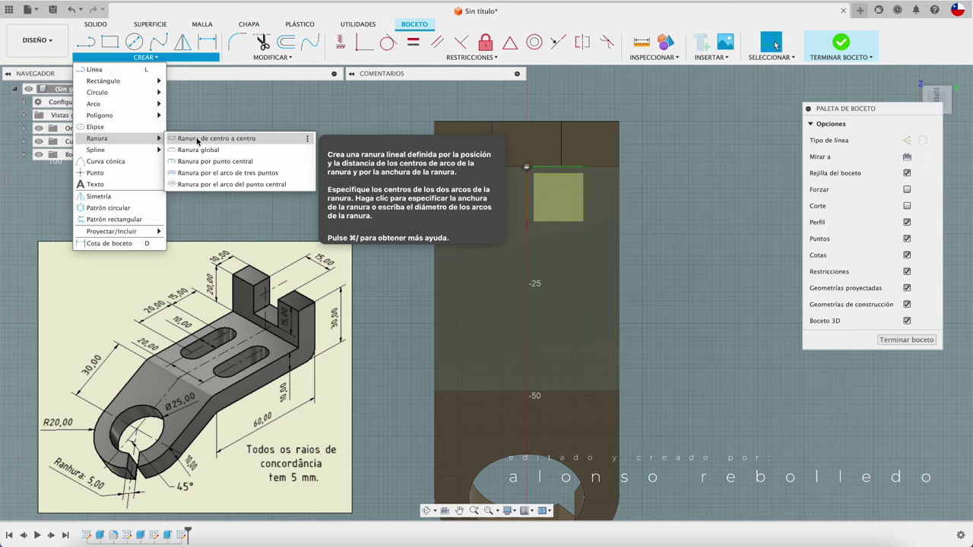
pyautogui.click(197, 140)
pyautogui.click(477, 320)
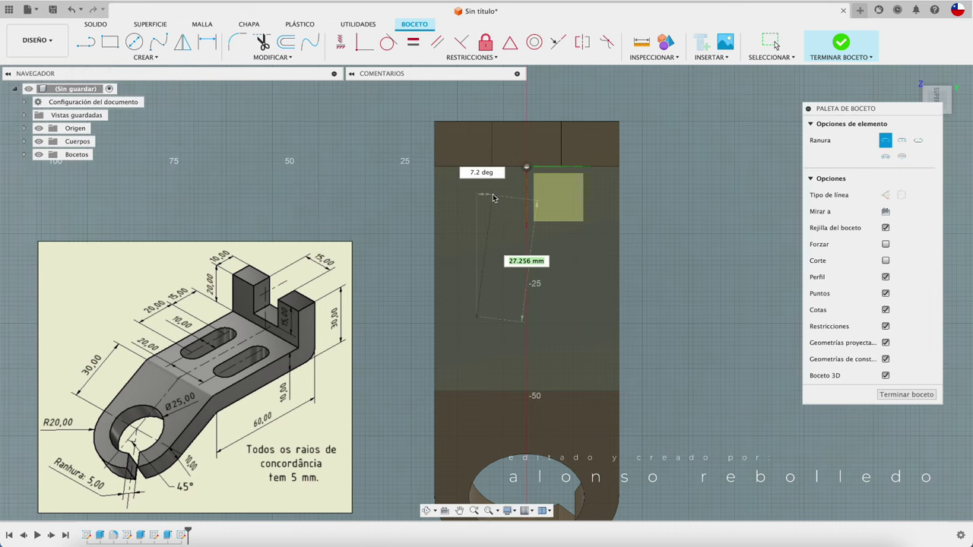
pyautogui.click(476, 202)
pyautogui.click(490, 207)
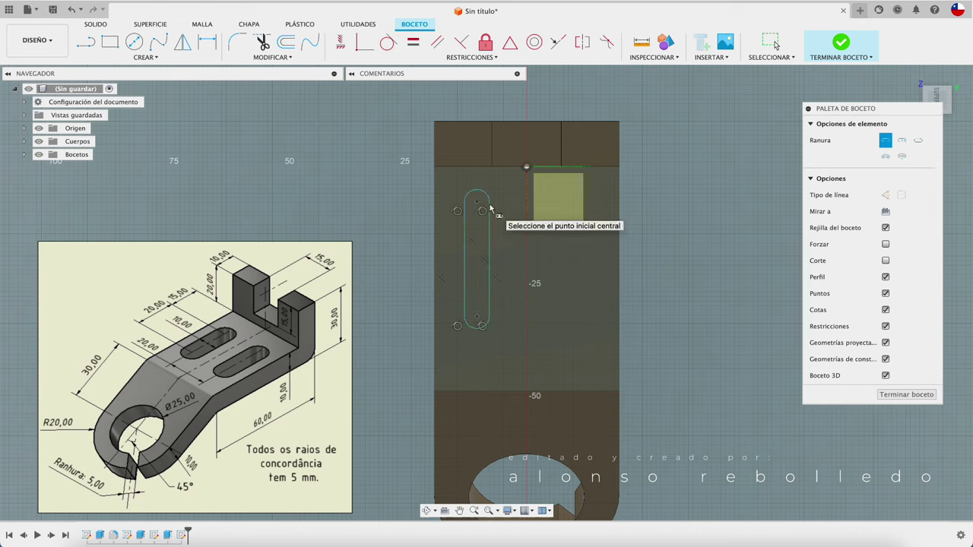
pyautogui.press('Escape')
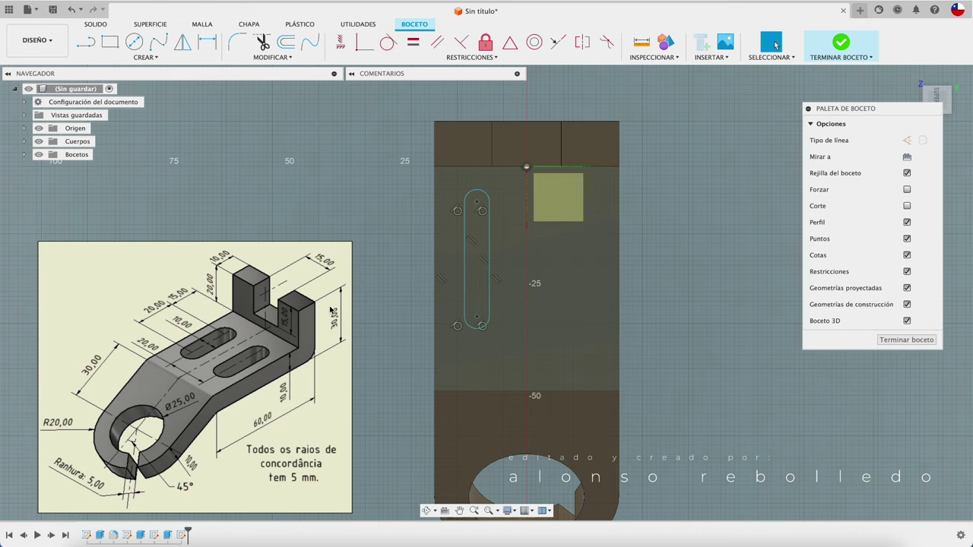
# - Dimension the slot width between its long edges to 10 mm
pyautogui.press('d')
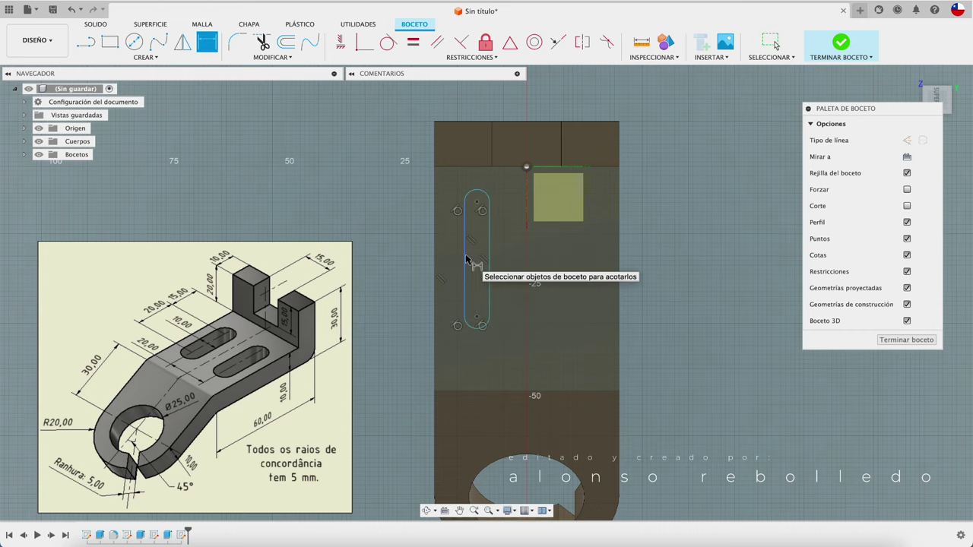
pyautogui.click(466, 265)
pyautogui.click(489, 257)
pyautogui.click(399, 255)
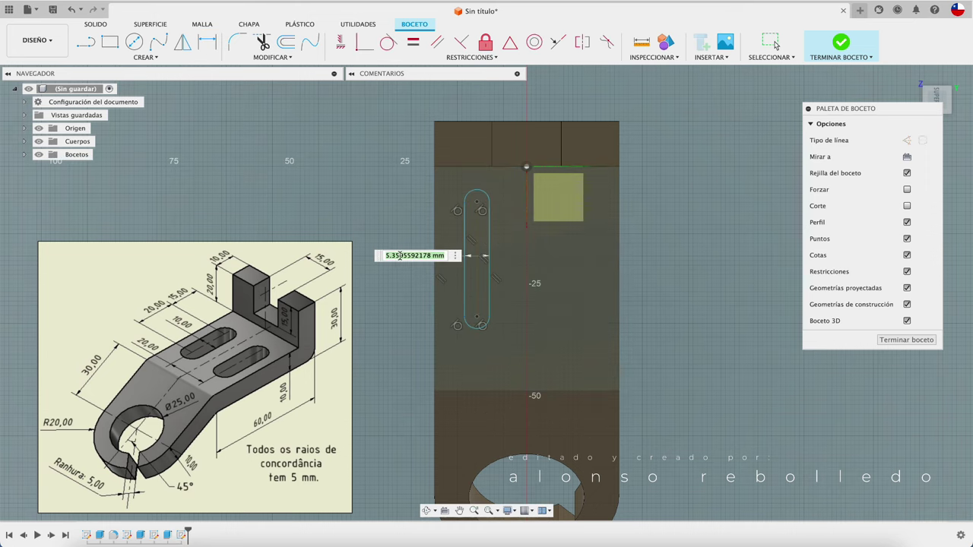
pyautogui.write('10')
pyautogui.press('Return')
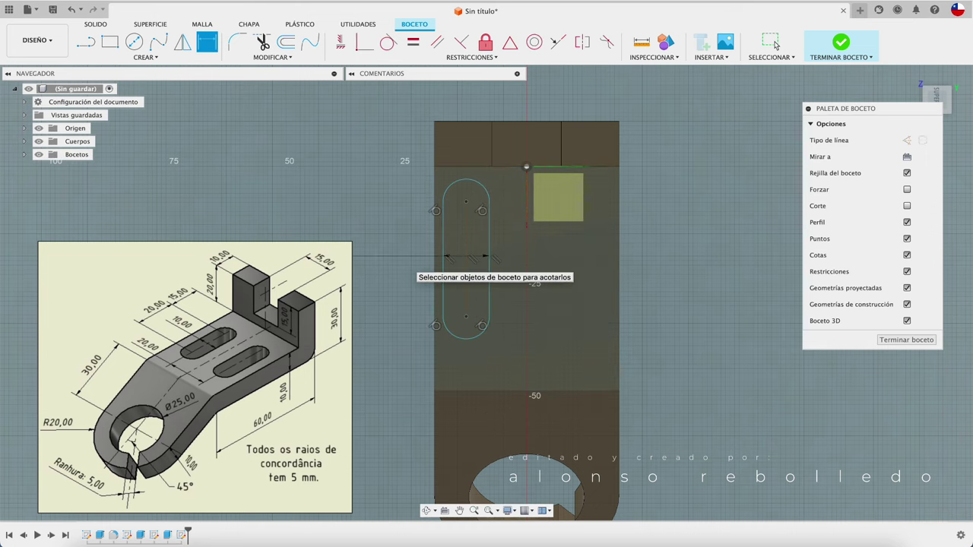
pyautogui.scroll(1, 381, 317)
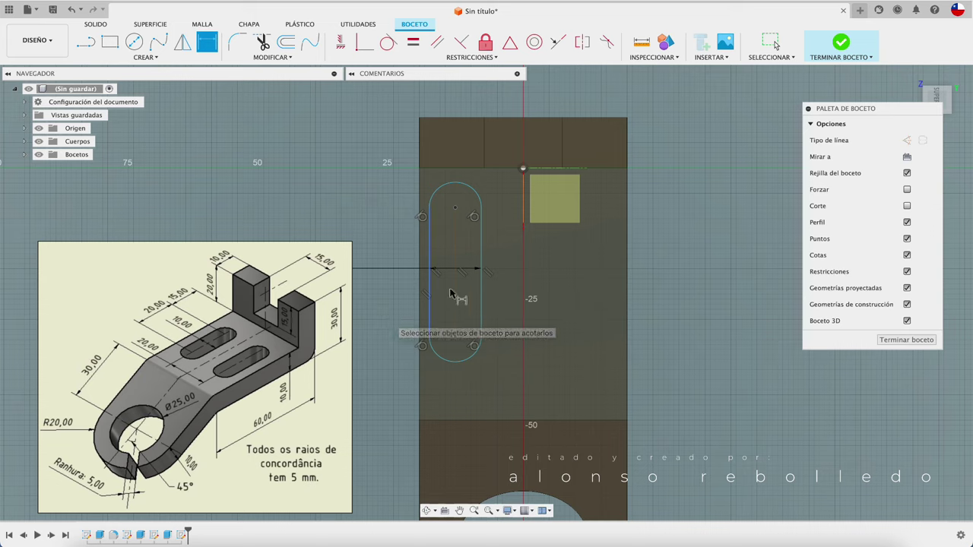
# - Draw a 50 mm vertical line down from the top edge's midpoint and make it construction geometry
pyautogui.press('l')
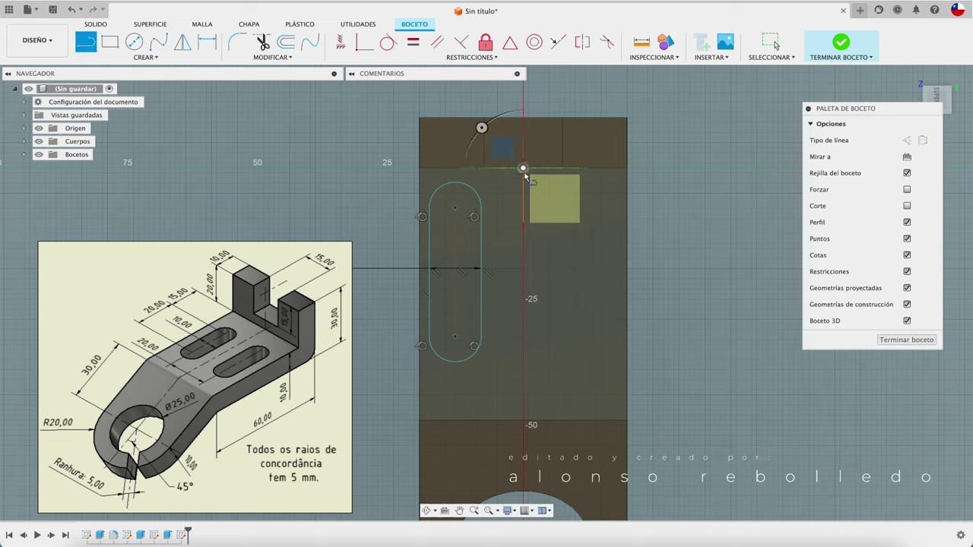
pyautogui.click(523, 168)
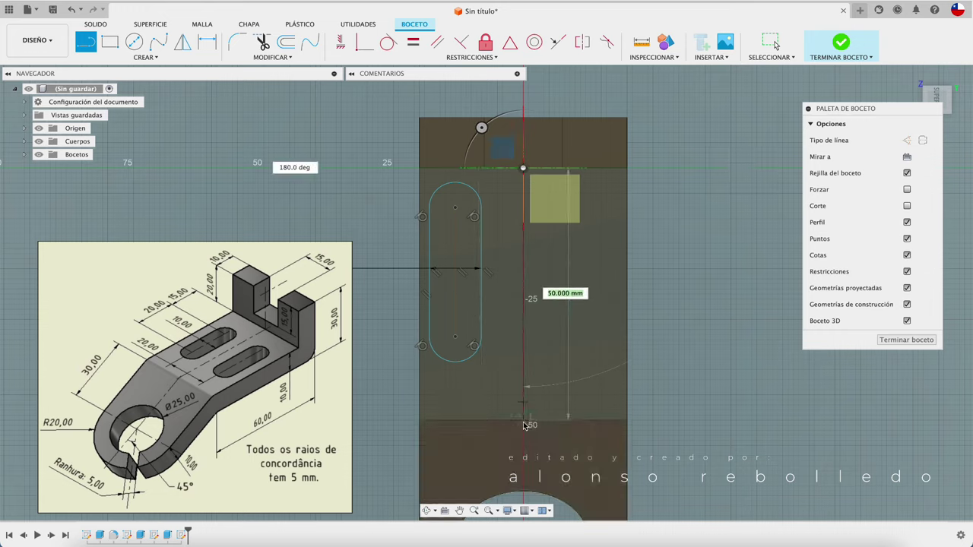
pyautogui.click(524, 423)
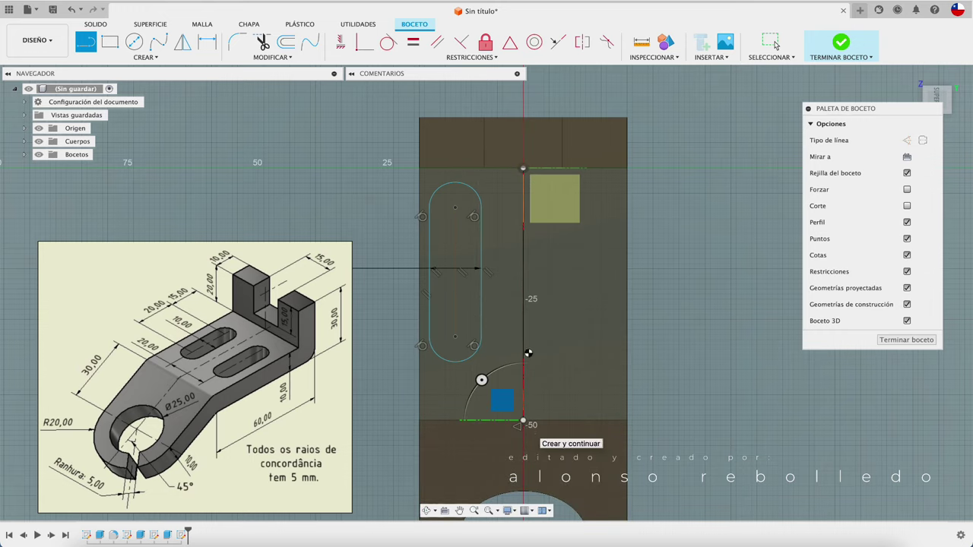
pyautogui.press('Escape')
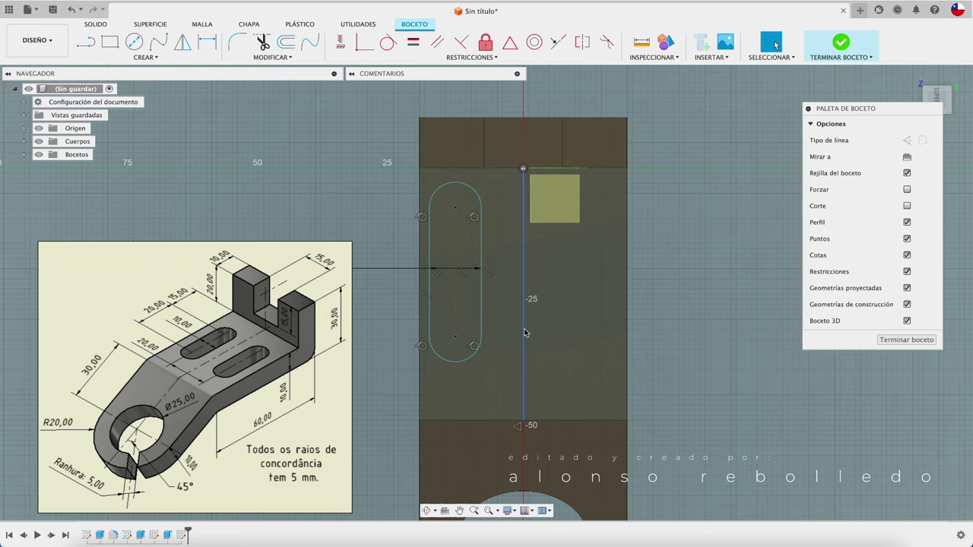
pyautogui.click(525, 331)
pyautogui.click(922, 140)
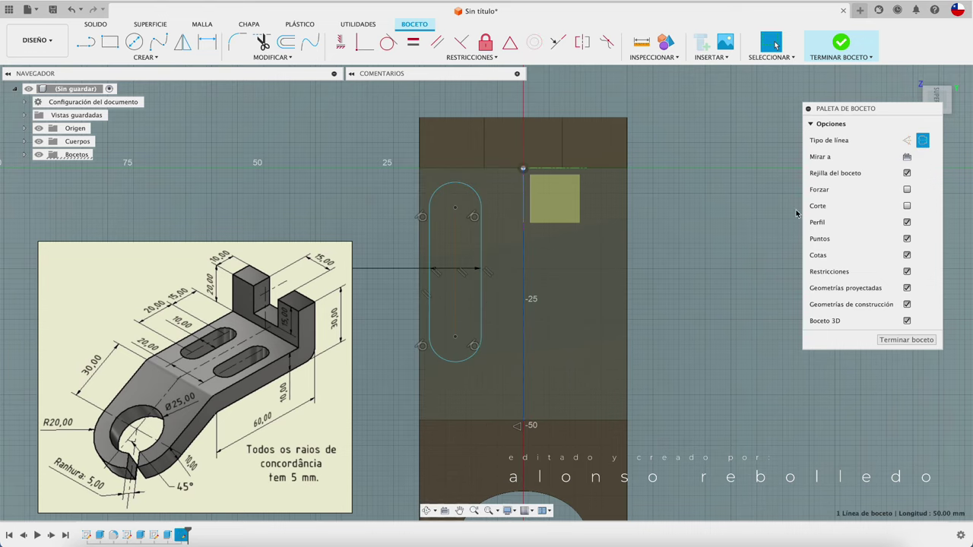
pyautogui.hscroll(-3, 482, 385)
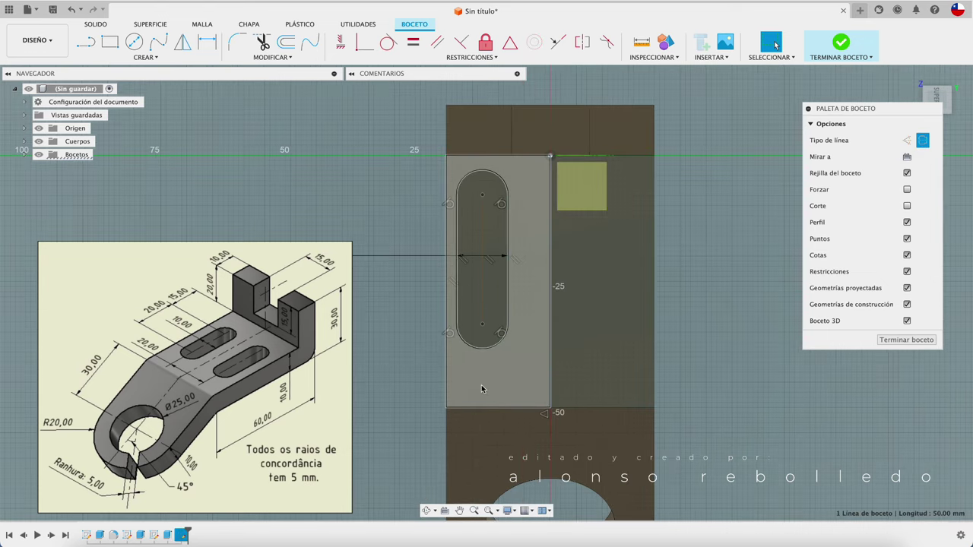
pyautogui.scroll(-2, 481, 385)
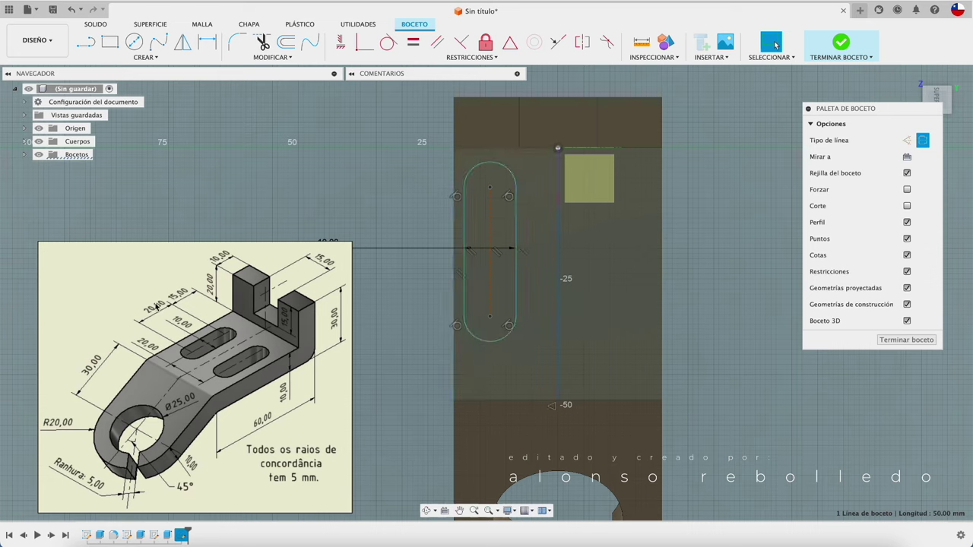
# - Dimension the slot centres 20 mm apart and the upper centre 15 mm below the top edge
pyautogui.press('d')
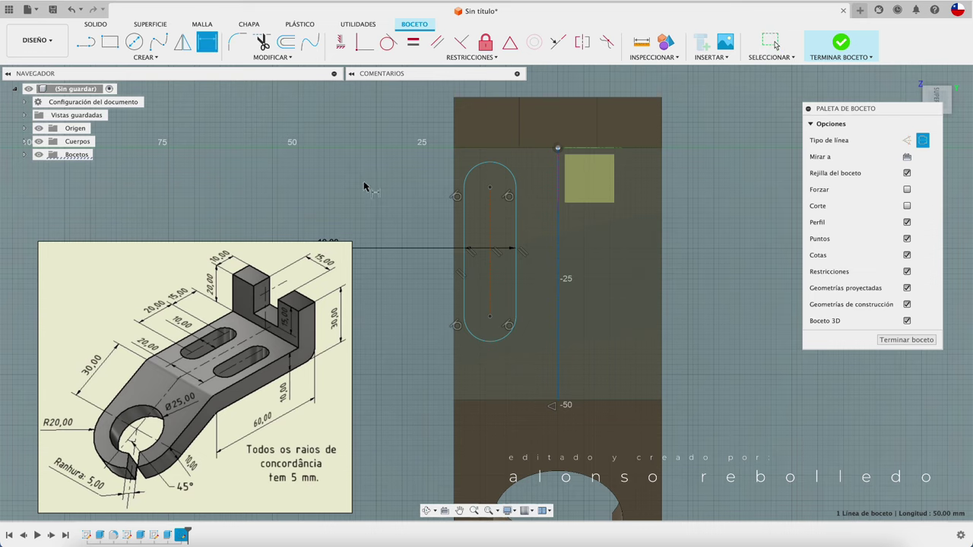
pyautogui.click(490, 186)
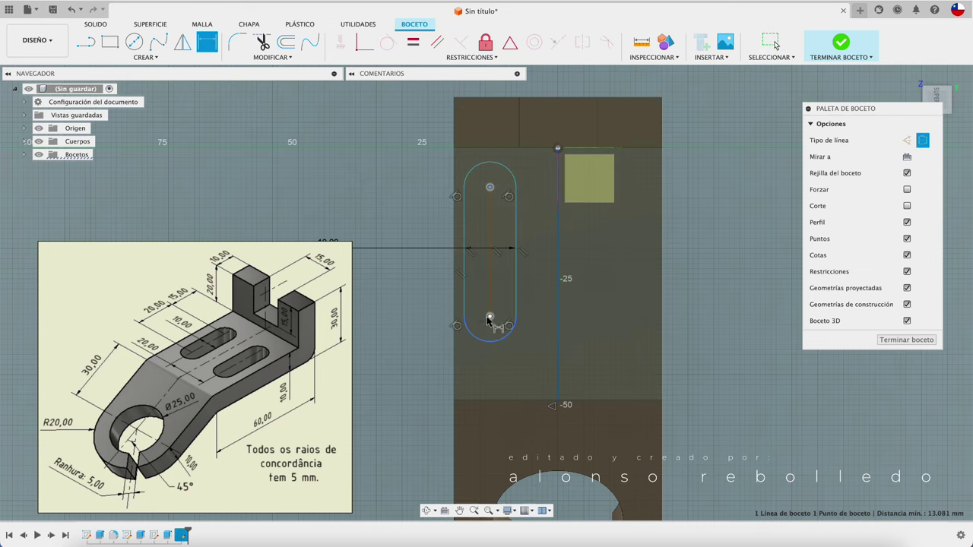
pyautogui.click(490, 316)
pyautogui.click(404, 270)
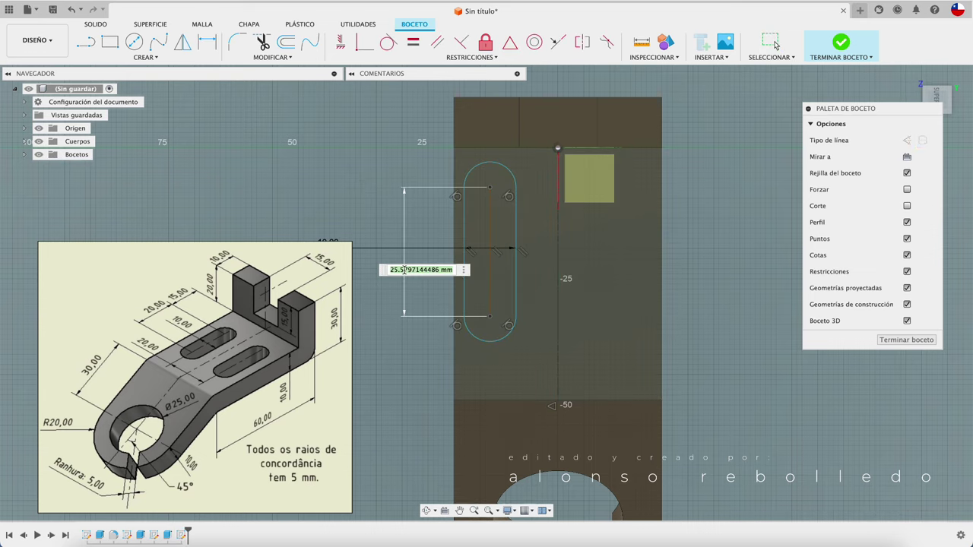
pyautogui.write('15')
pyautogui.press('Return')
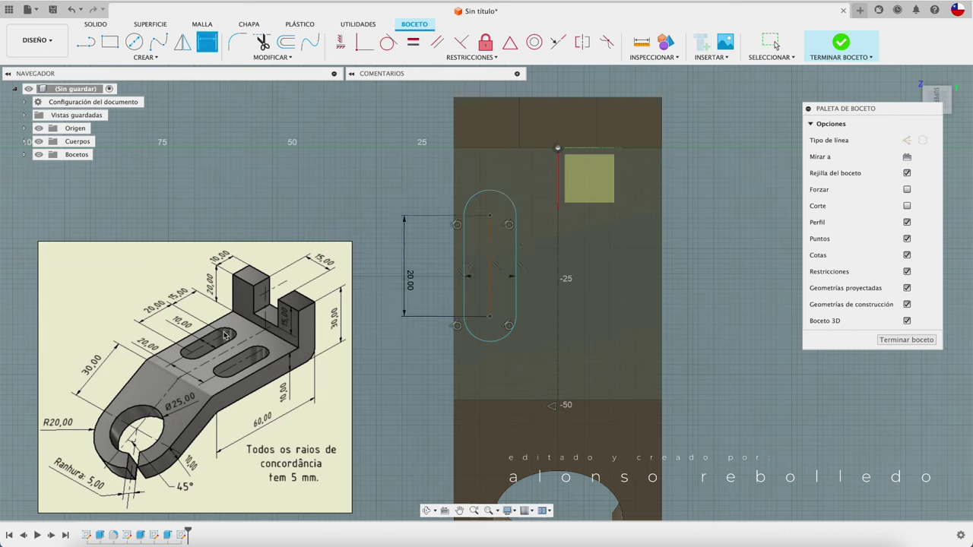
pyautogui.click(490, 215)
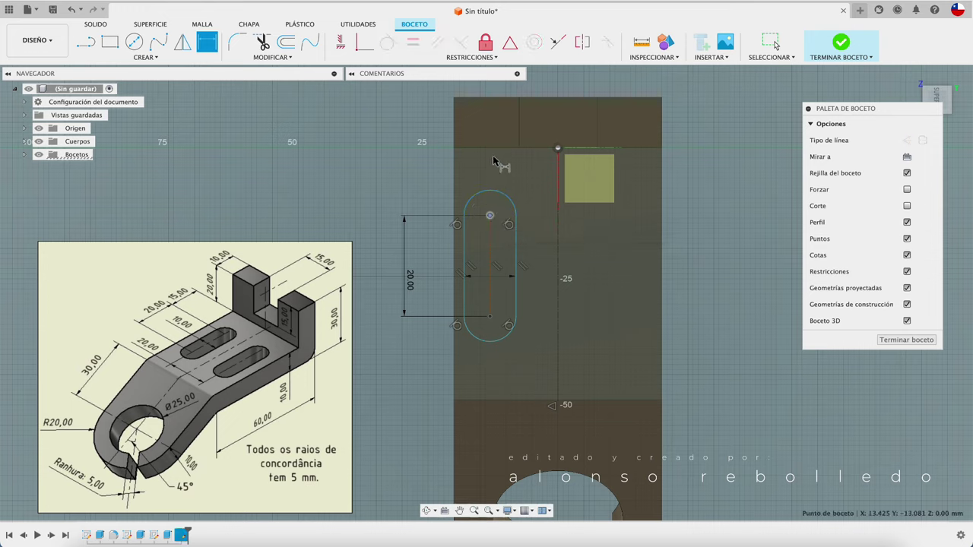
pyautogui.click(496, 149)
pyautogui.click(345, 180)
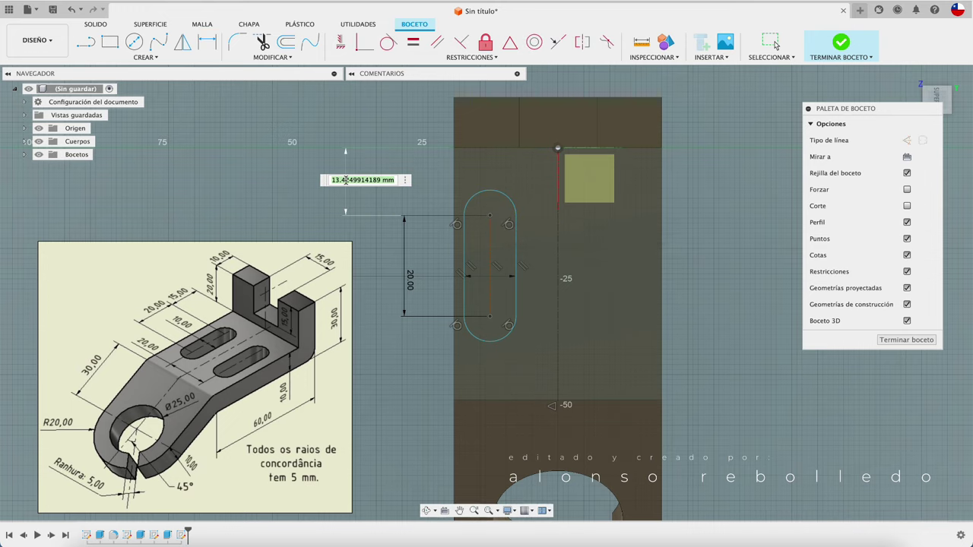
pyautogui.write('15')
pyautogui.press('Return')
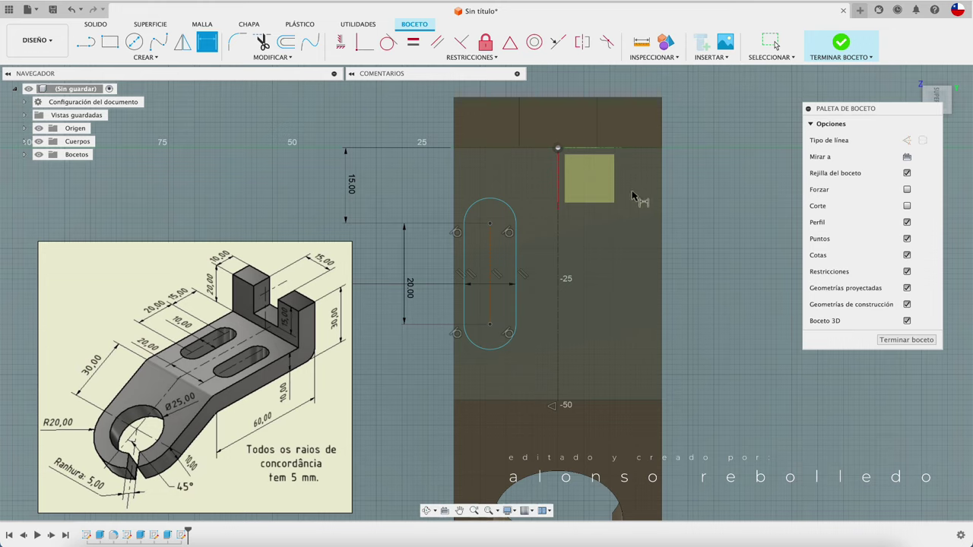
pyautogui.press('Escape')
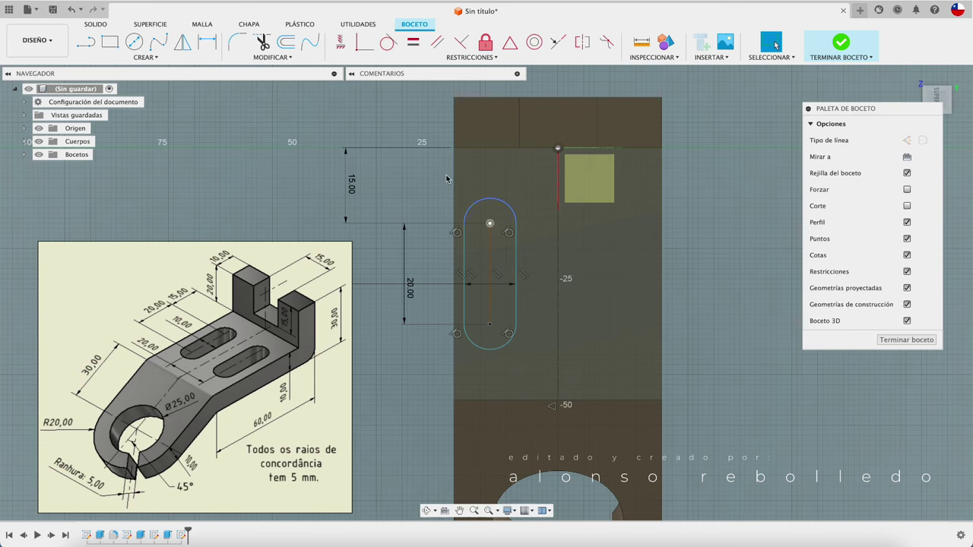
# - Mirror the slot's top arc and both straight sides across the vertical construction line
pyautogui.click(182, 42)
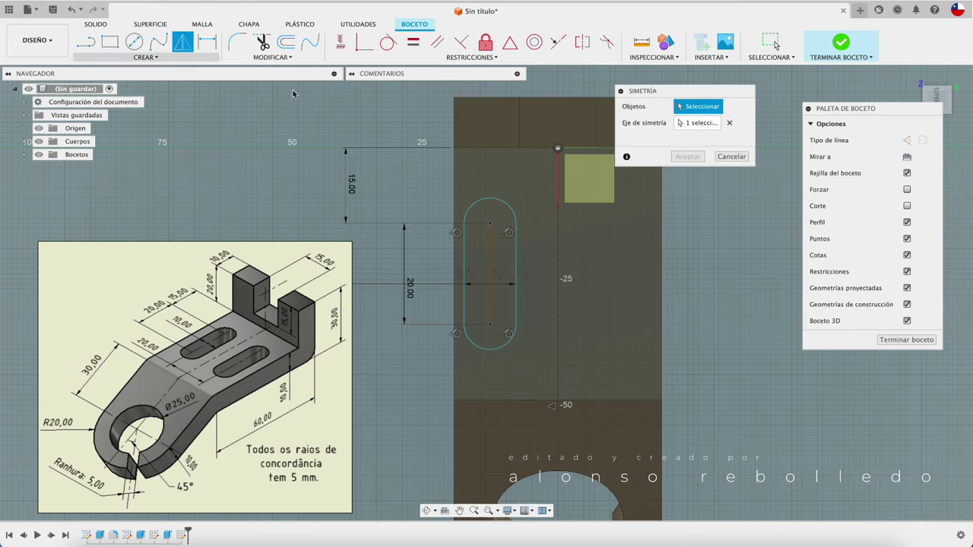
pyautogui.click(477, 207)
pyautogui.click(517, 261)
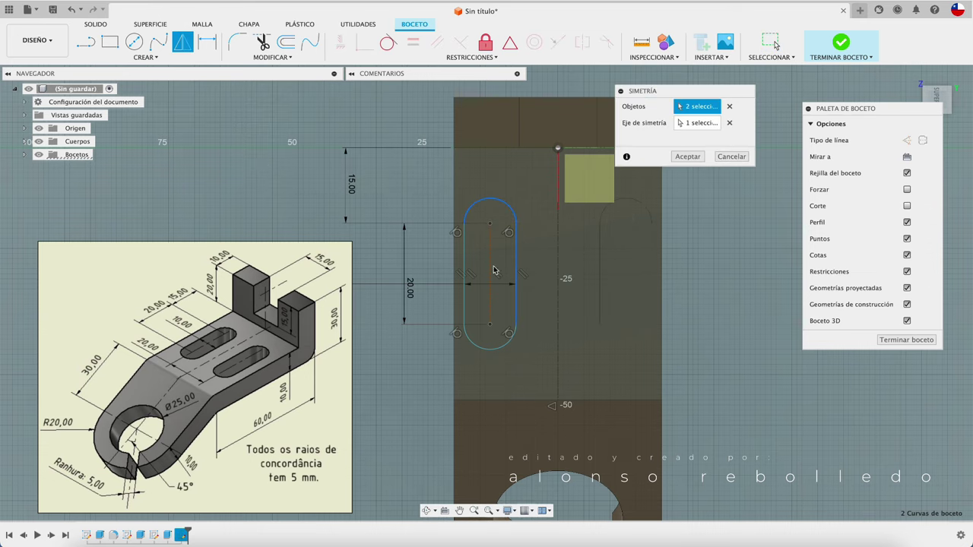
pyautogui.click(465, 268)
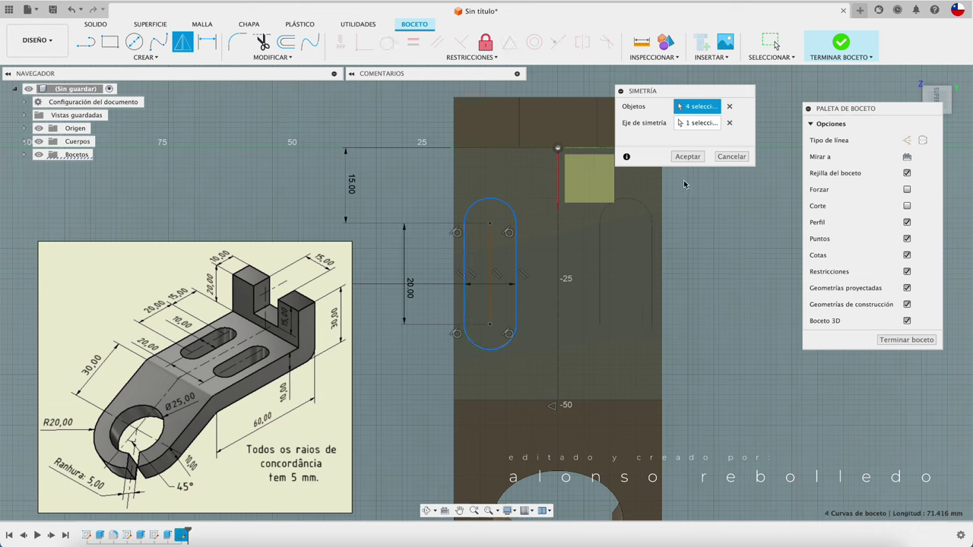
pyautogui.click(696, 122)
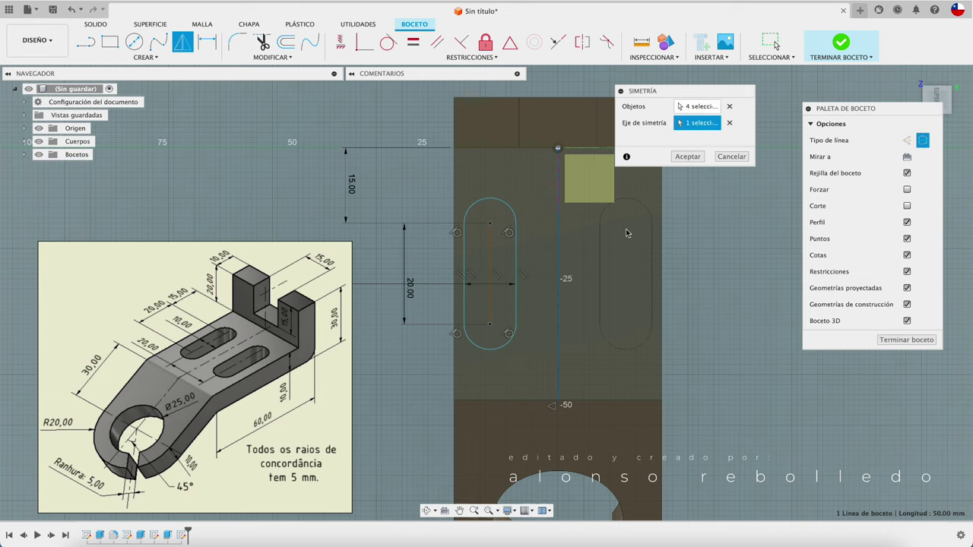
pyautogui.click(688, 157)
# - Dimension the spacing between the two slots' lower arc centre points as 20 mm
pyautogui.press('d')
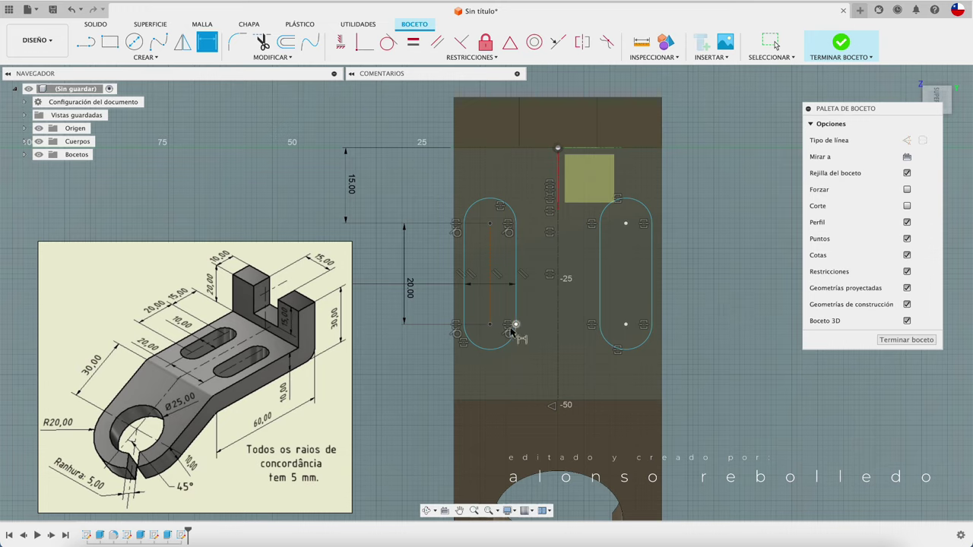
pyautogui.click(489, 324)
pyautogui.click(626, 325)
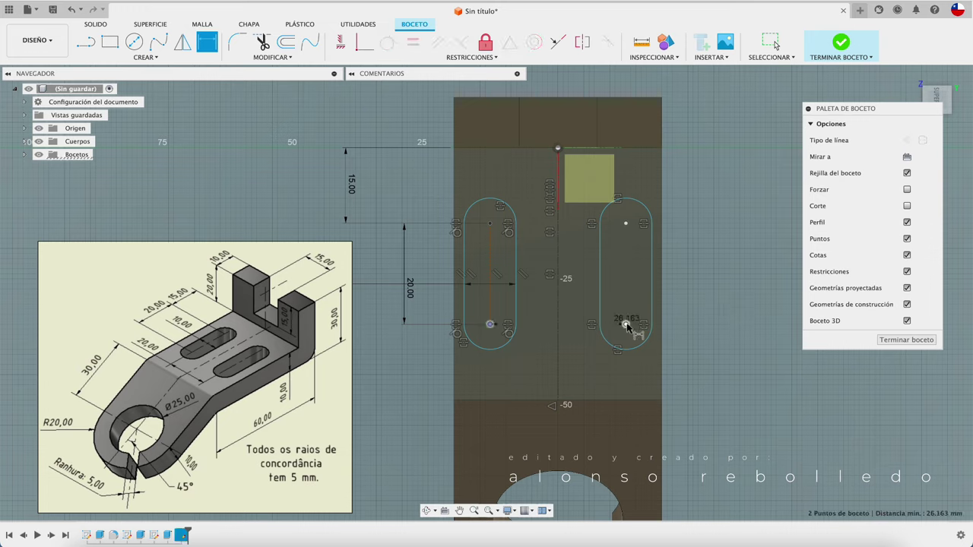
pyautogui.click(402, 382)
pyautogui.write('20')
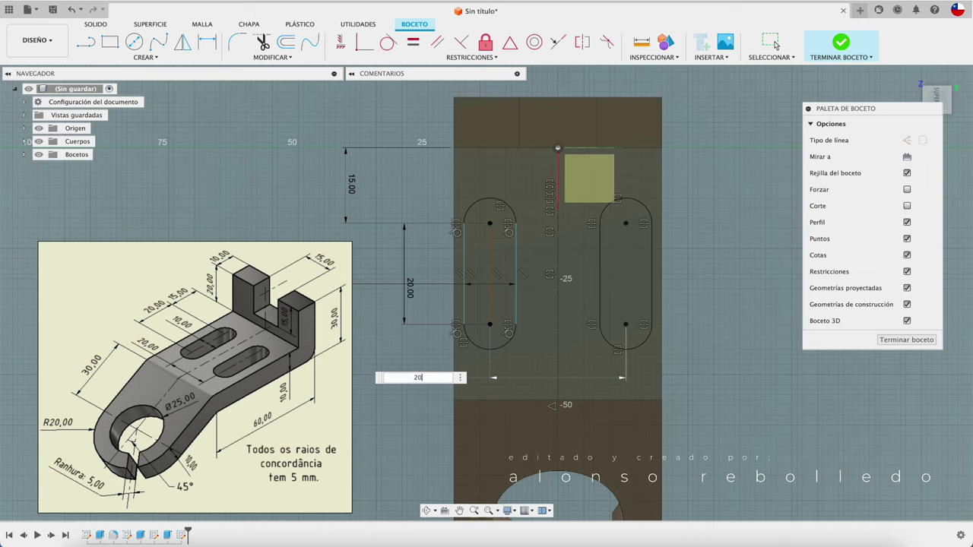
pyautogui.press('Return')
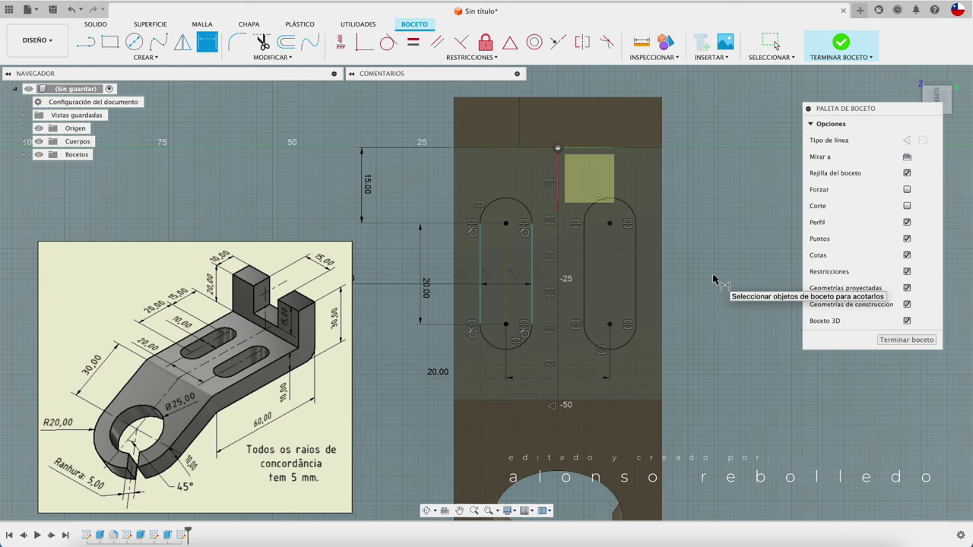
pyautogui.keyDown('shift'); pyautogui.moveTo(713, 279); pyautogui.dragTo(653, 362, button='middle'); pyautogui.keyUp('shift')
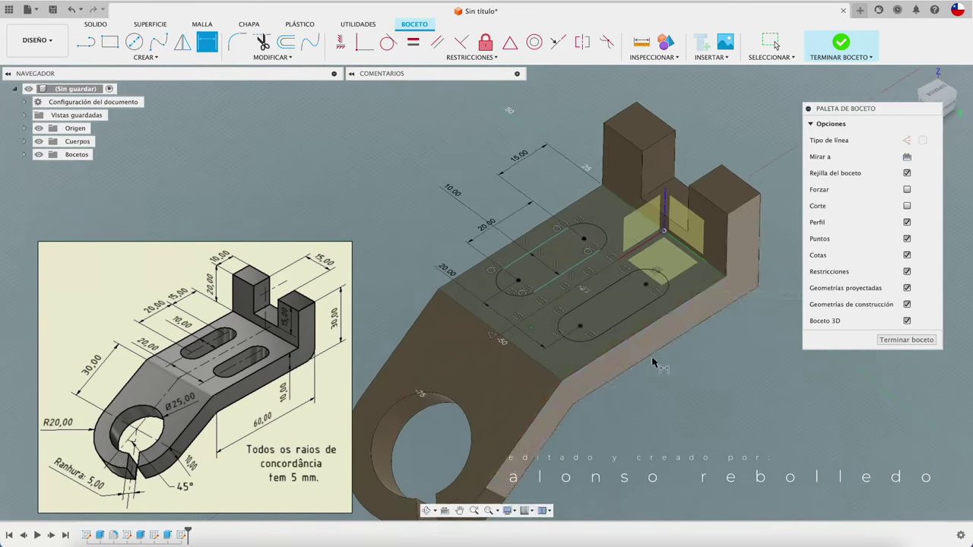
# - Extrude both slot profiles downward as a cut through the bracket's base
pyautogui.press('e')
pyautogui.click(551, 303)
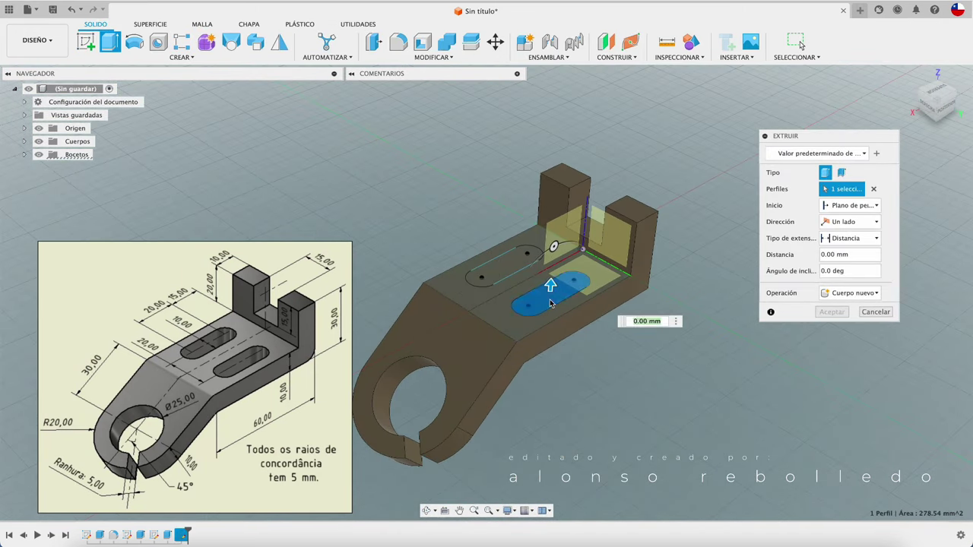
pyautogui.click(511, 267)
pyautogui.moveTo(503, 259); pyautogui.dragTo(495, 403)
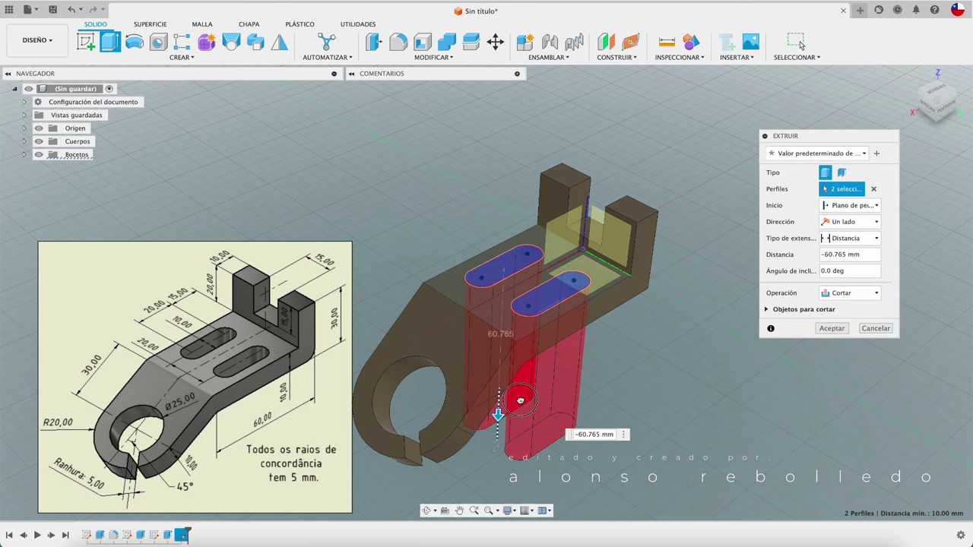
pyautogui.click(822, 329)
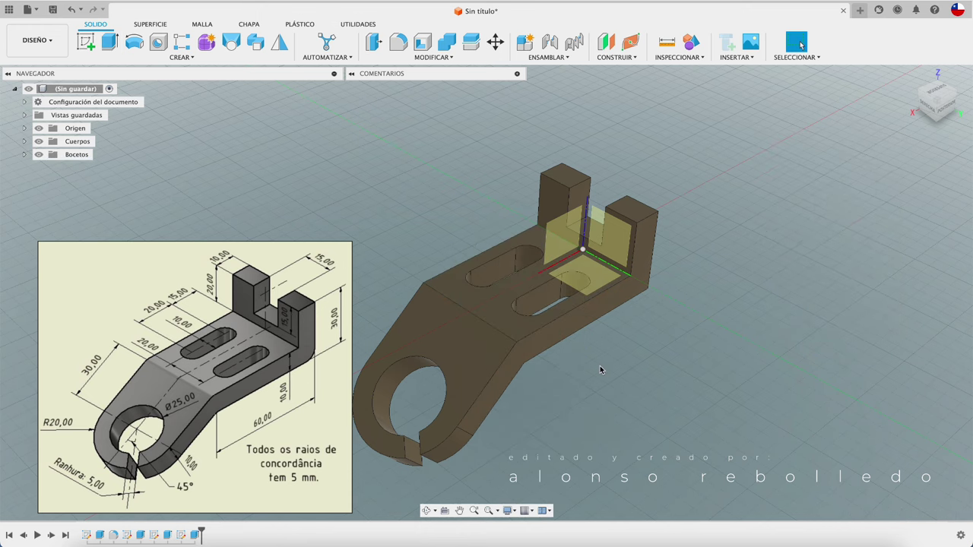
pyautogui.scroll(3, 220, 401)
pyautogui.scroll(2, 220, 401)
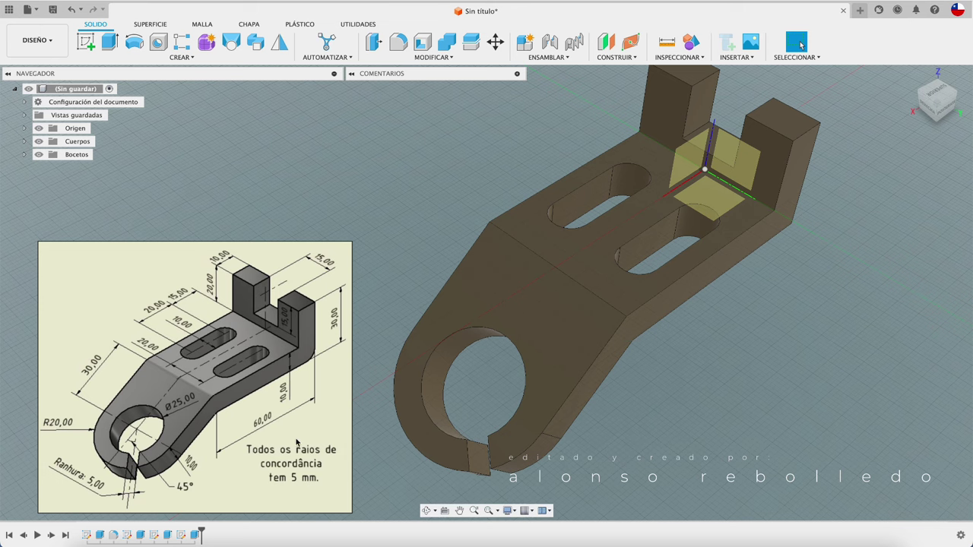
# - Fillet the bend edge on the top face with a 5 mm radius
pyautogui.click(398, 42)
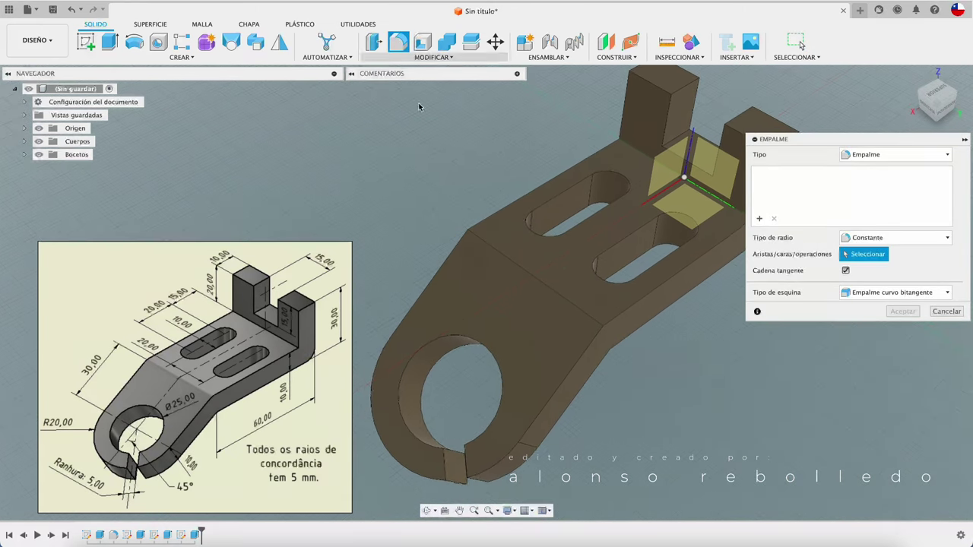
pyautogui.click(536, 289)
pyautogui.write('5')
pyautogui.press('Return')
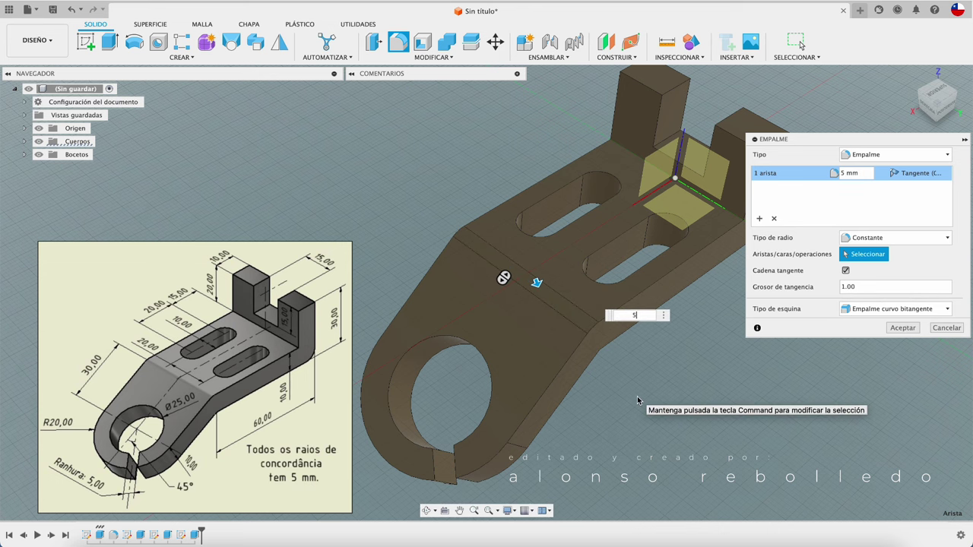
pyautogui.press('Return')
# - Fillet the lower bend edge on the bracket's underside with 5 mm
pyautogui.keyDown('shift'); pyautogui.moveTo(637, 400); pyautogui.dragTo(382, 109, button='middle'); pyautogui.keyUp('shift')
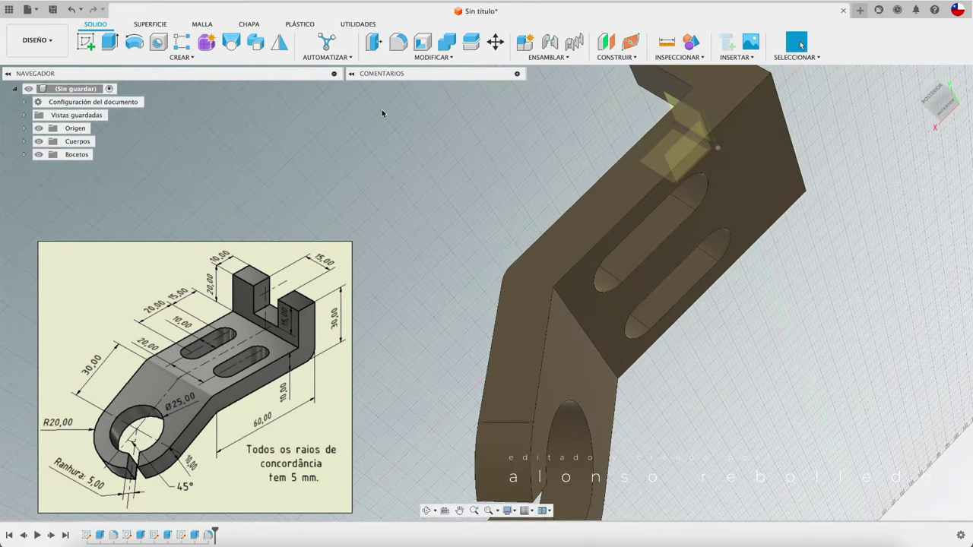
pyautogui.click(394, 42)
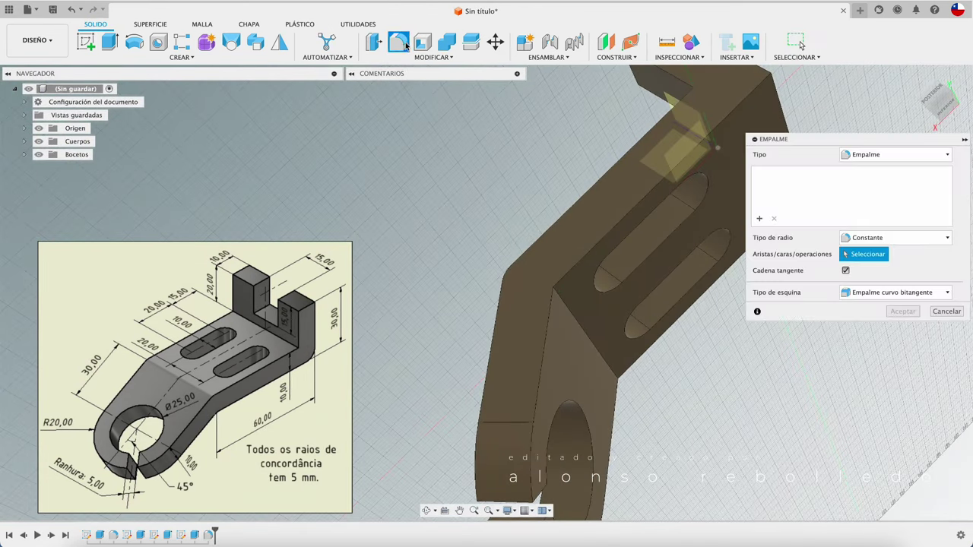
pyautogui.click(571, 308)
pyautogui.press('Return')
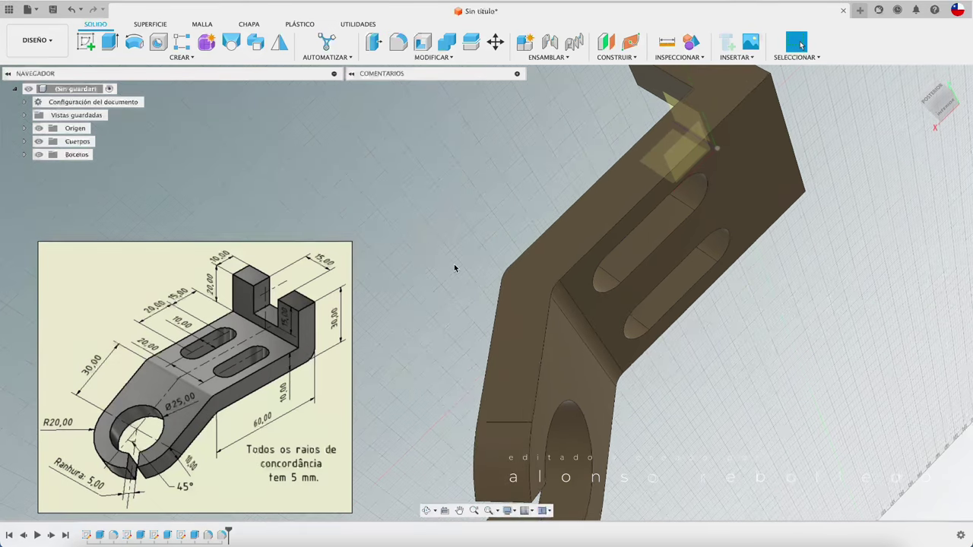
# - Fillet the edge where the wall meets the base underneath with 5 mm
pyautogui.moveTo(458, 270)
pyautogui.keyDown('shift'); pyautogui.mouseDown(button='middle')
pyautogui.moveTo(529, 162)
pyautogui.moveTo(425, 84)
pyautogui.mouseUp(button='middle'); pyautogui.keyUp('shift')
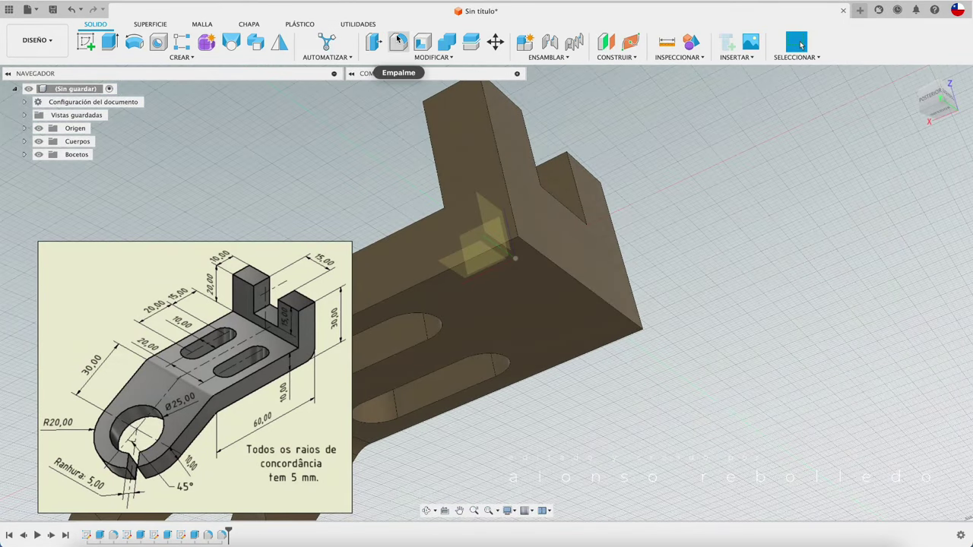
pyautogui.click(396, 42)
pyautogui.click(575, 280)
pyautogui.write('5')
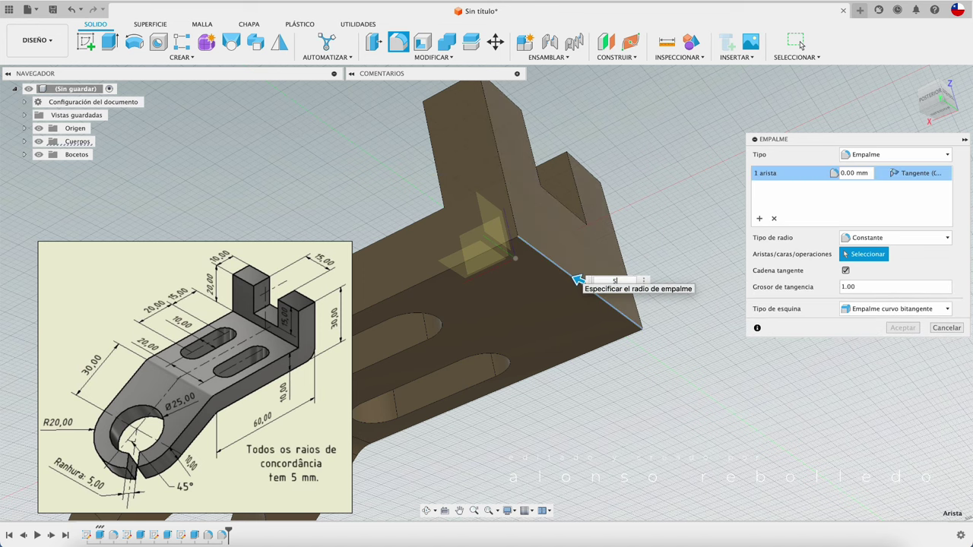
pyautogui.press('Return')
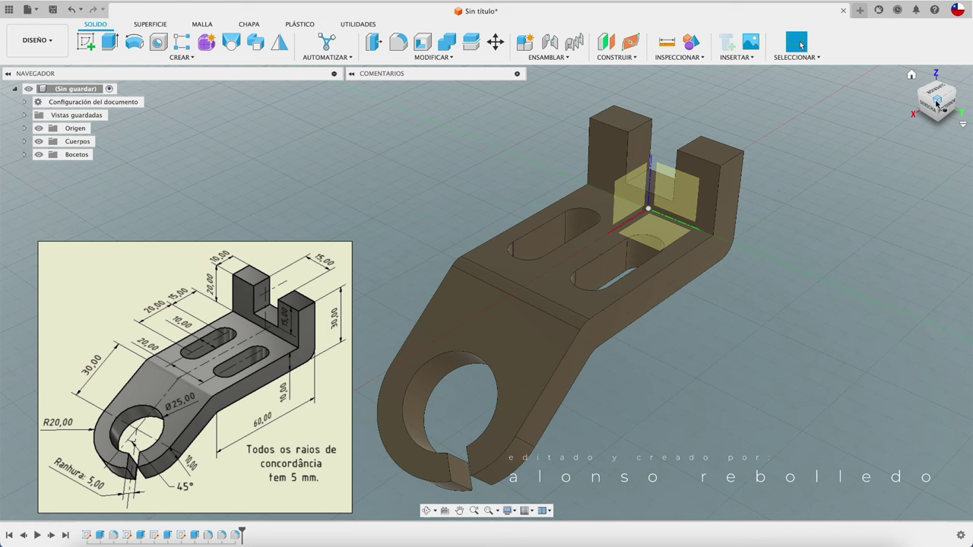
pyautogui.click(937, 103)
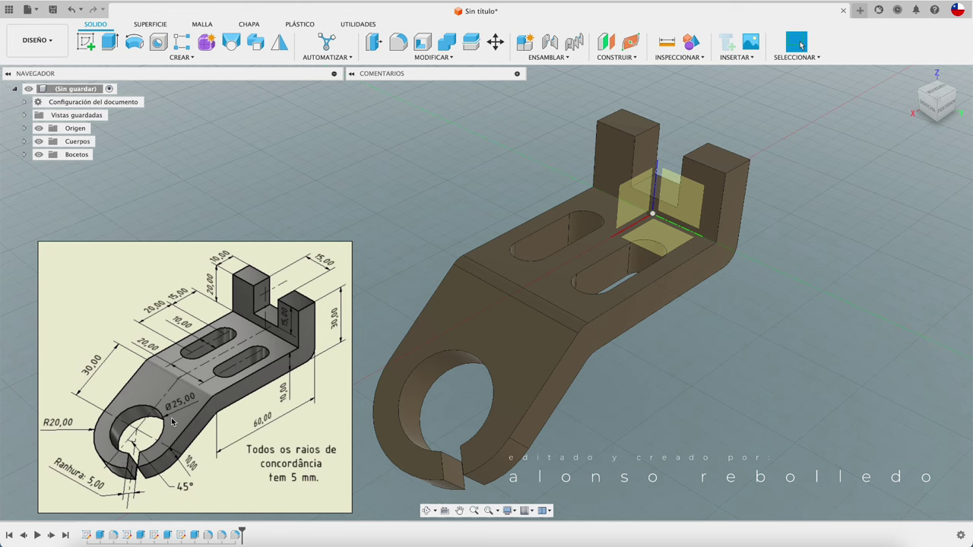
# - Enable Display Component Colors to show the finished bracket in purple
pyautogui.click(691, 42)
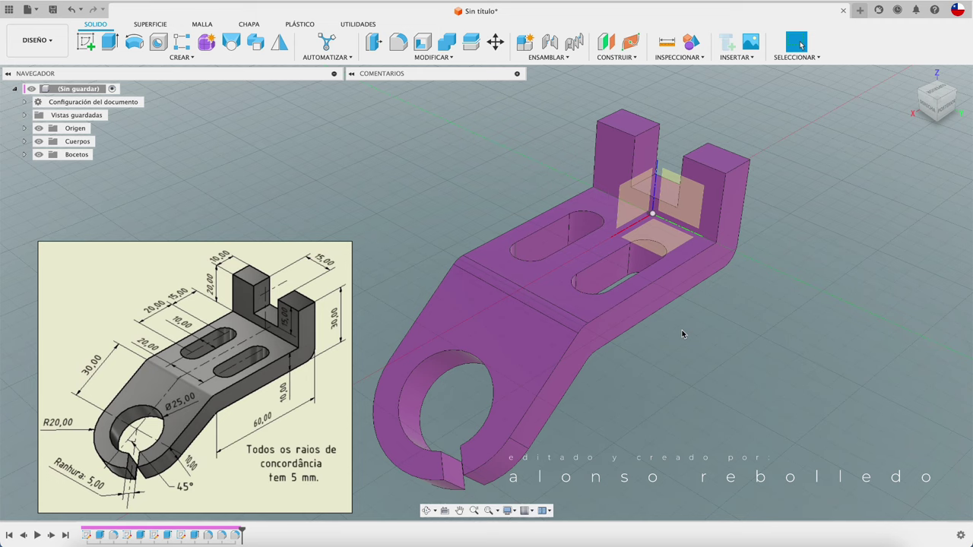
pyautogui.keyDown('shift'); pyautogui.moveTo(682, 330); pyautogui.dragTo(721, 339, button='middle'); pyautogui.keyUp('shift')
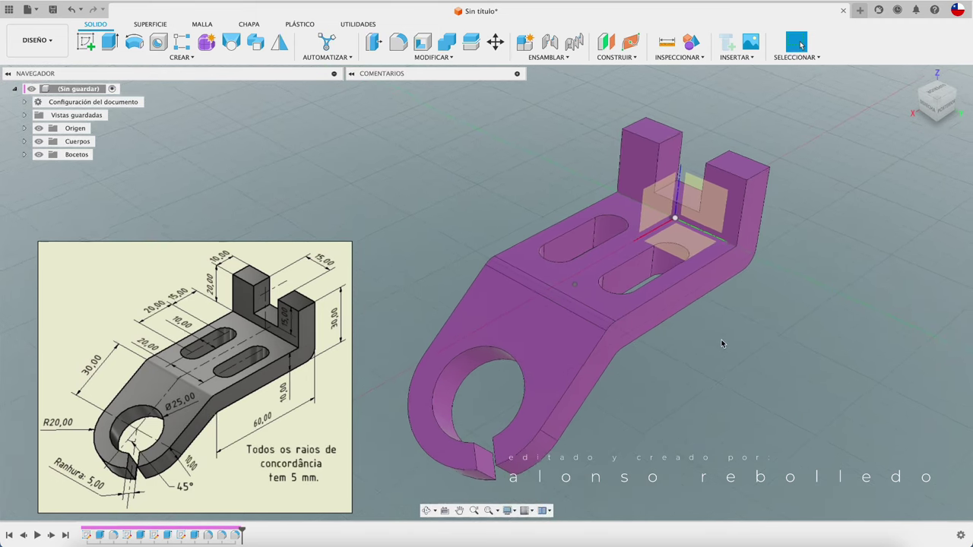